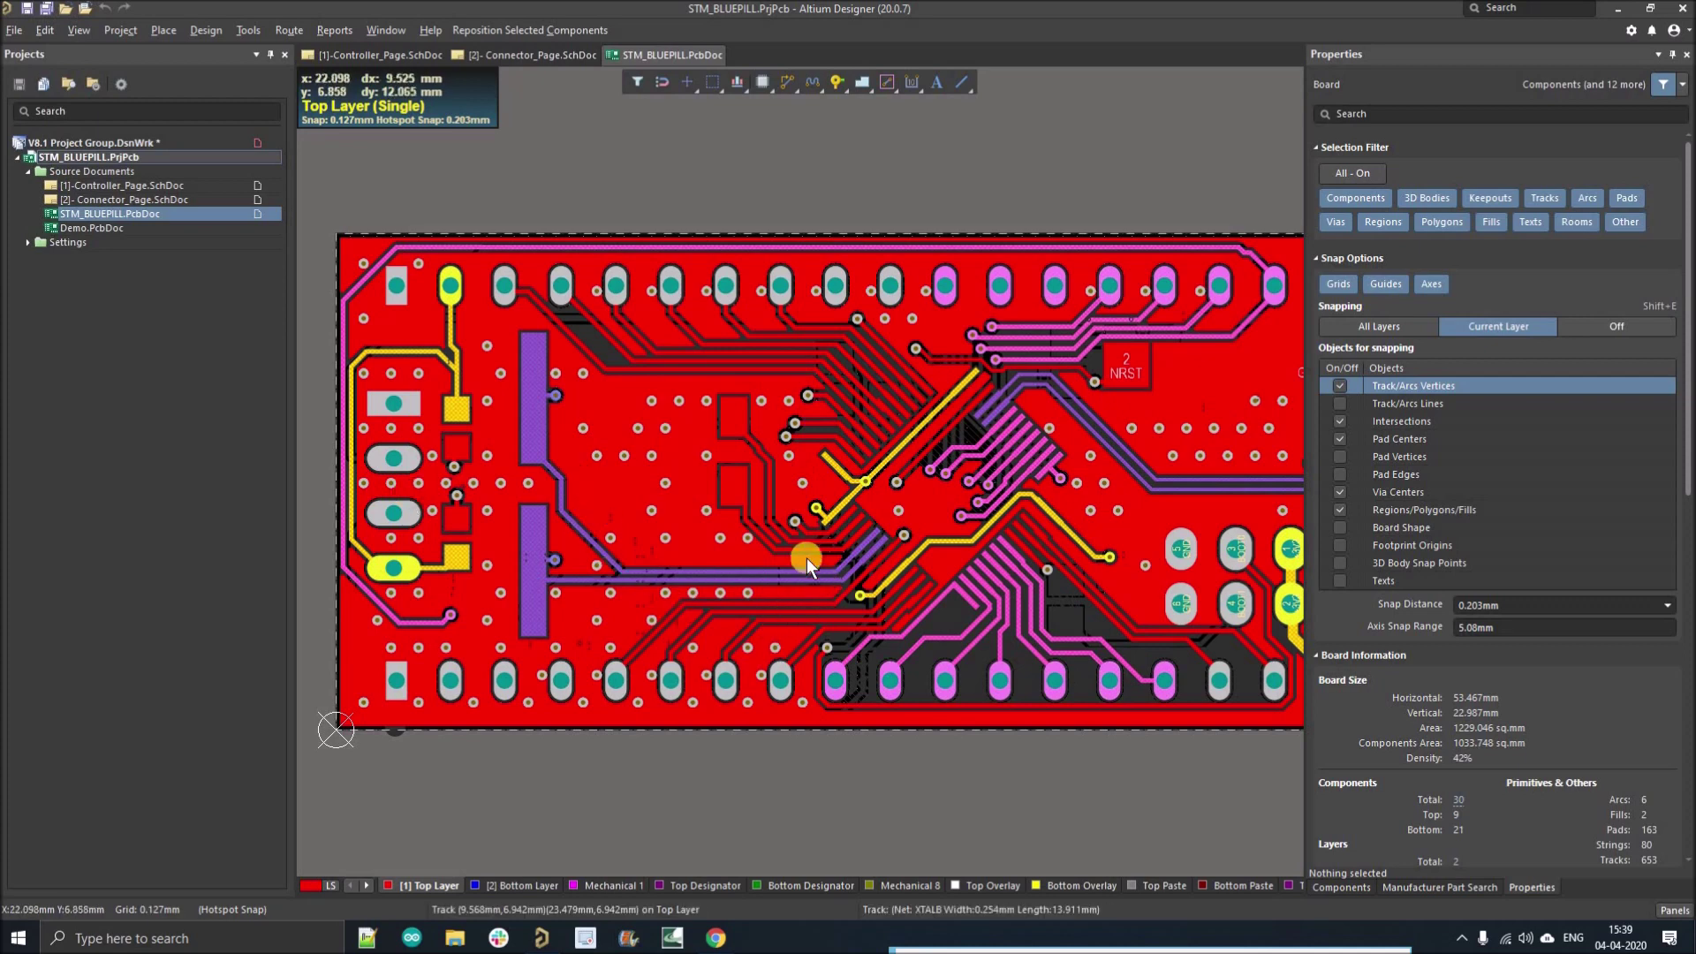
Step: Inspect the U1 area of Controller_Page.SchDoc, then switch to the STM_BLUEPILL board layout
click(169, 186)
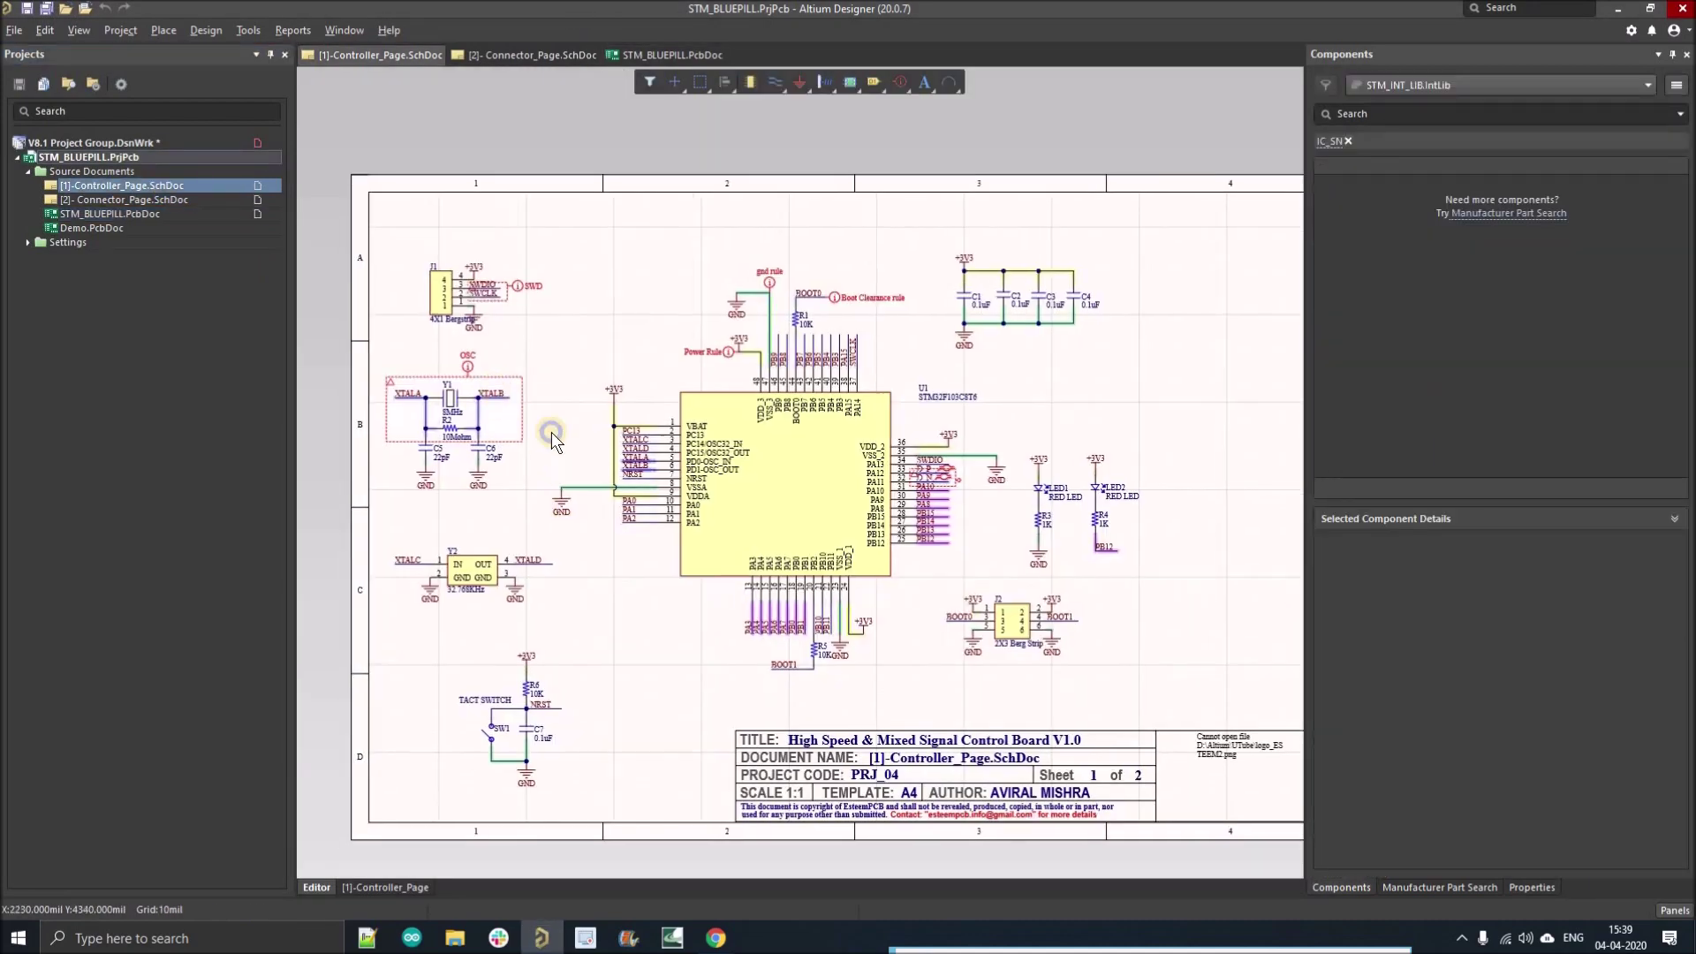
ctrl+scroll(471, 415, up, 3)
ctrl+scroll(566, 502, down, 5)
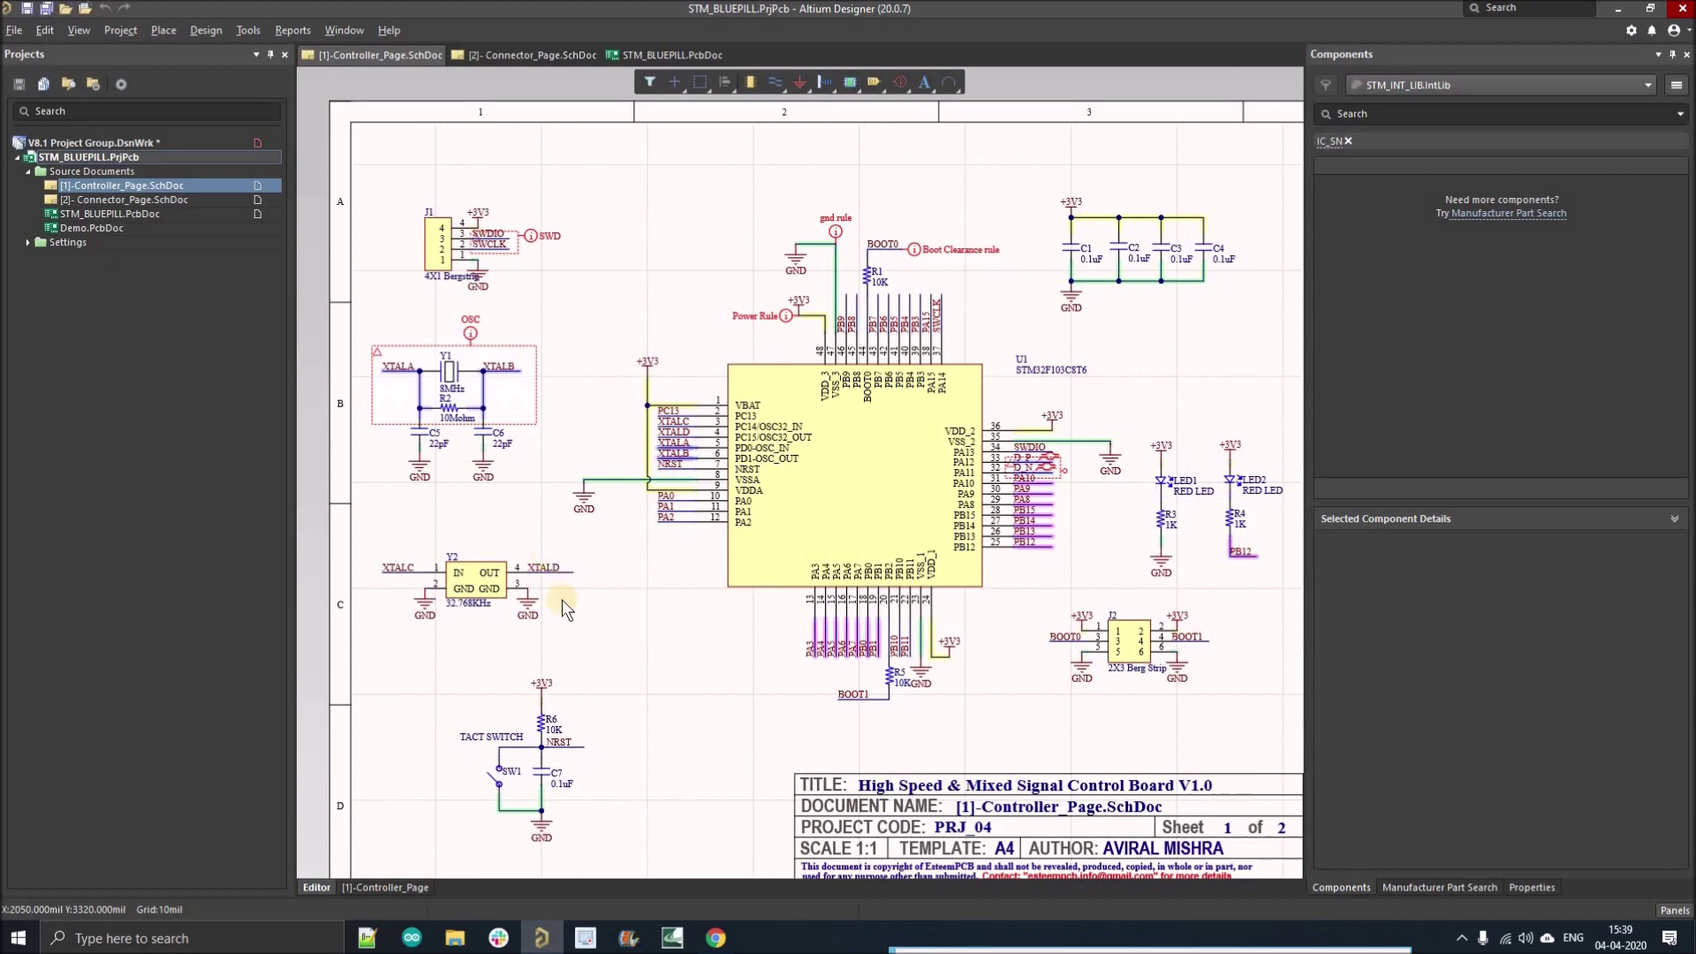
right_drag(605, 610, 583, 610)
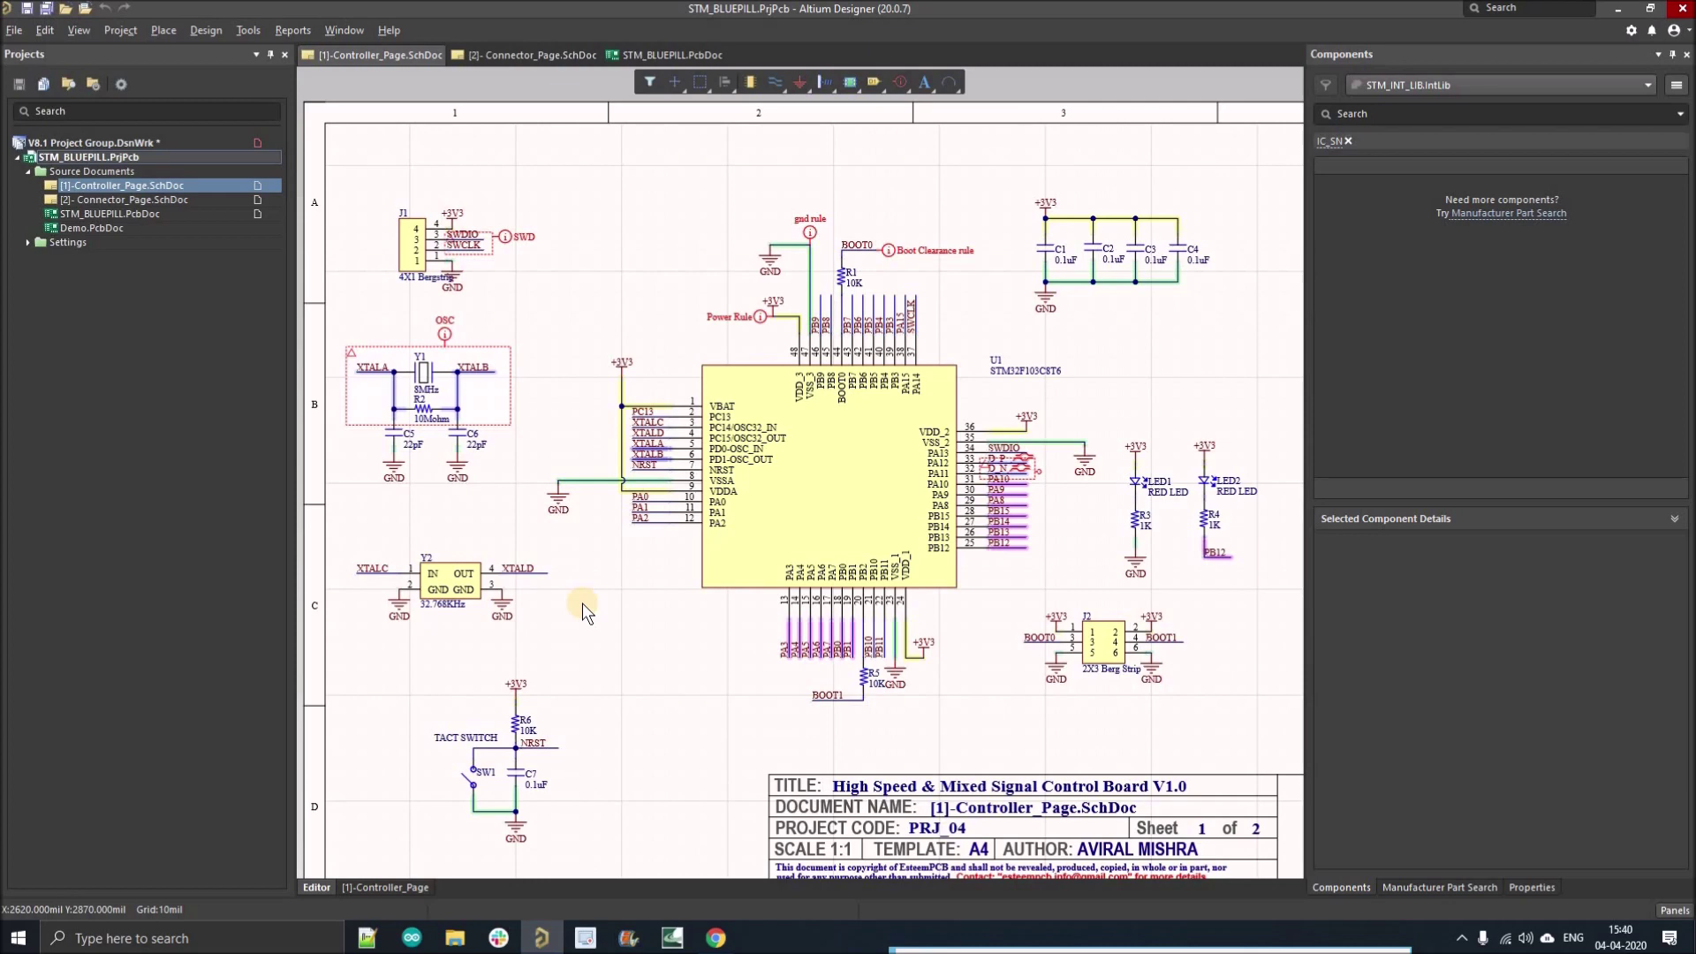
ctrl+scroll(619, 386, up, 1)
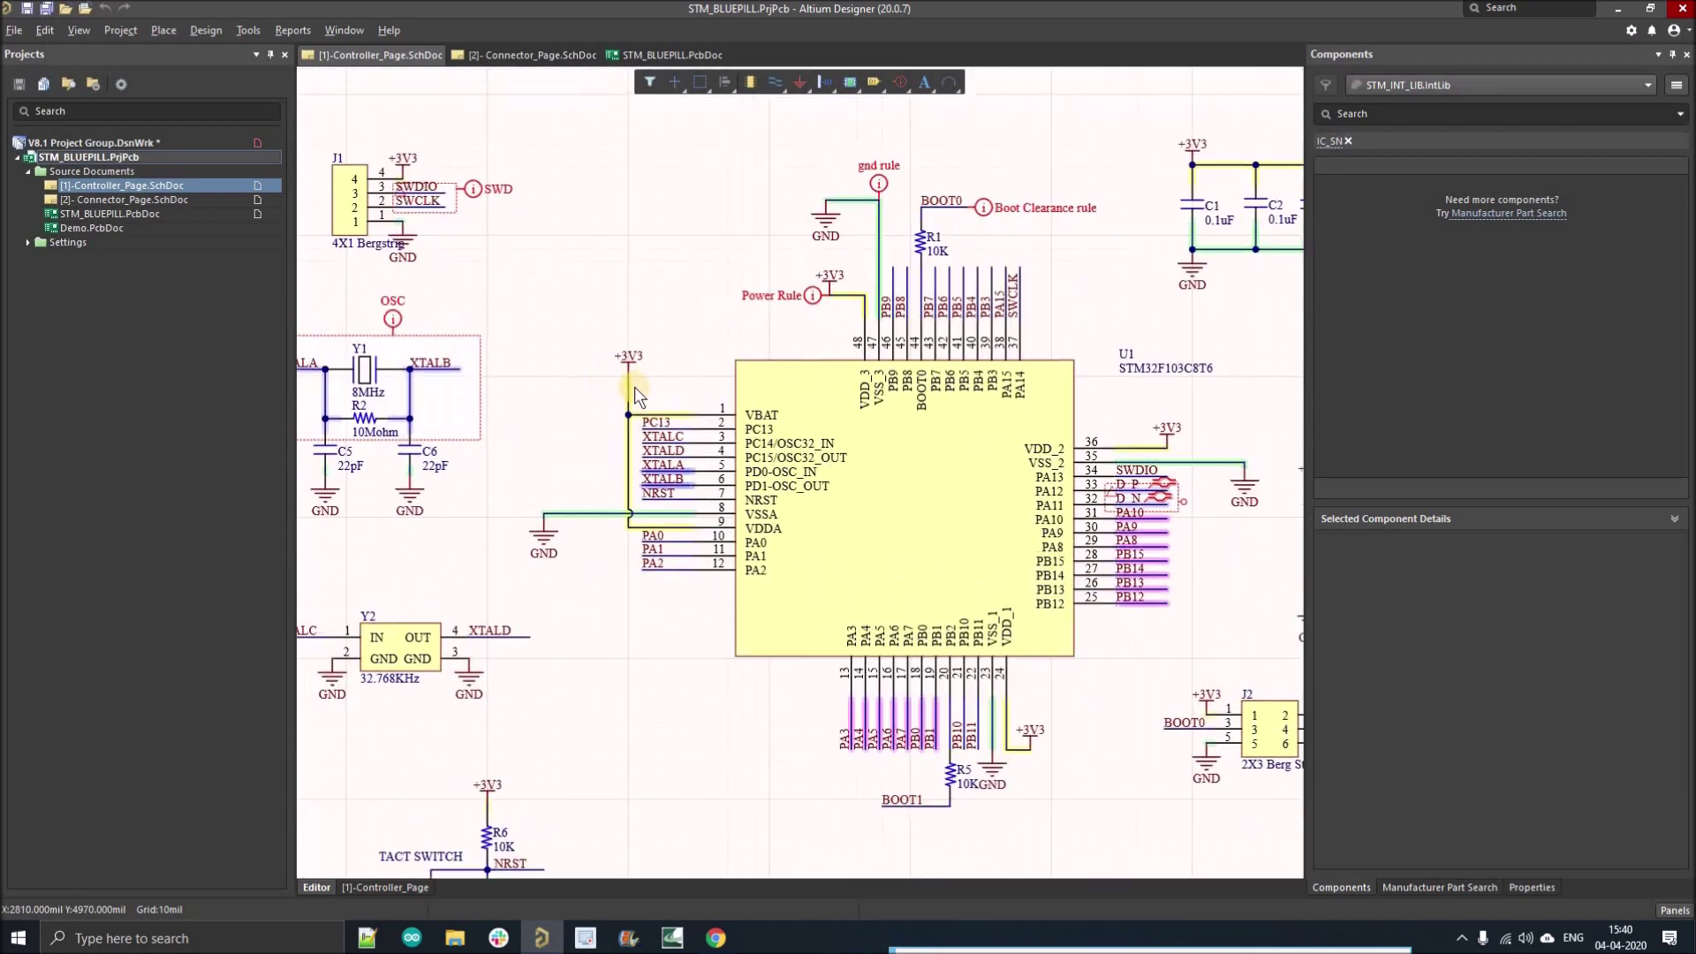
right_drag(711, 353, 738, 377)
click(86, 217)
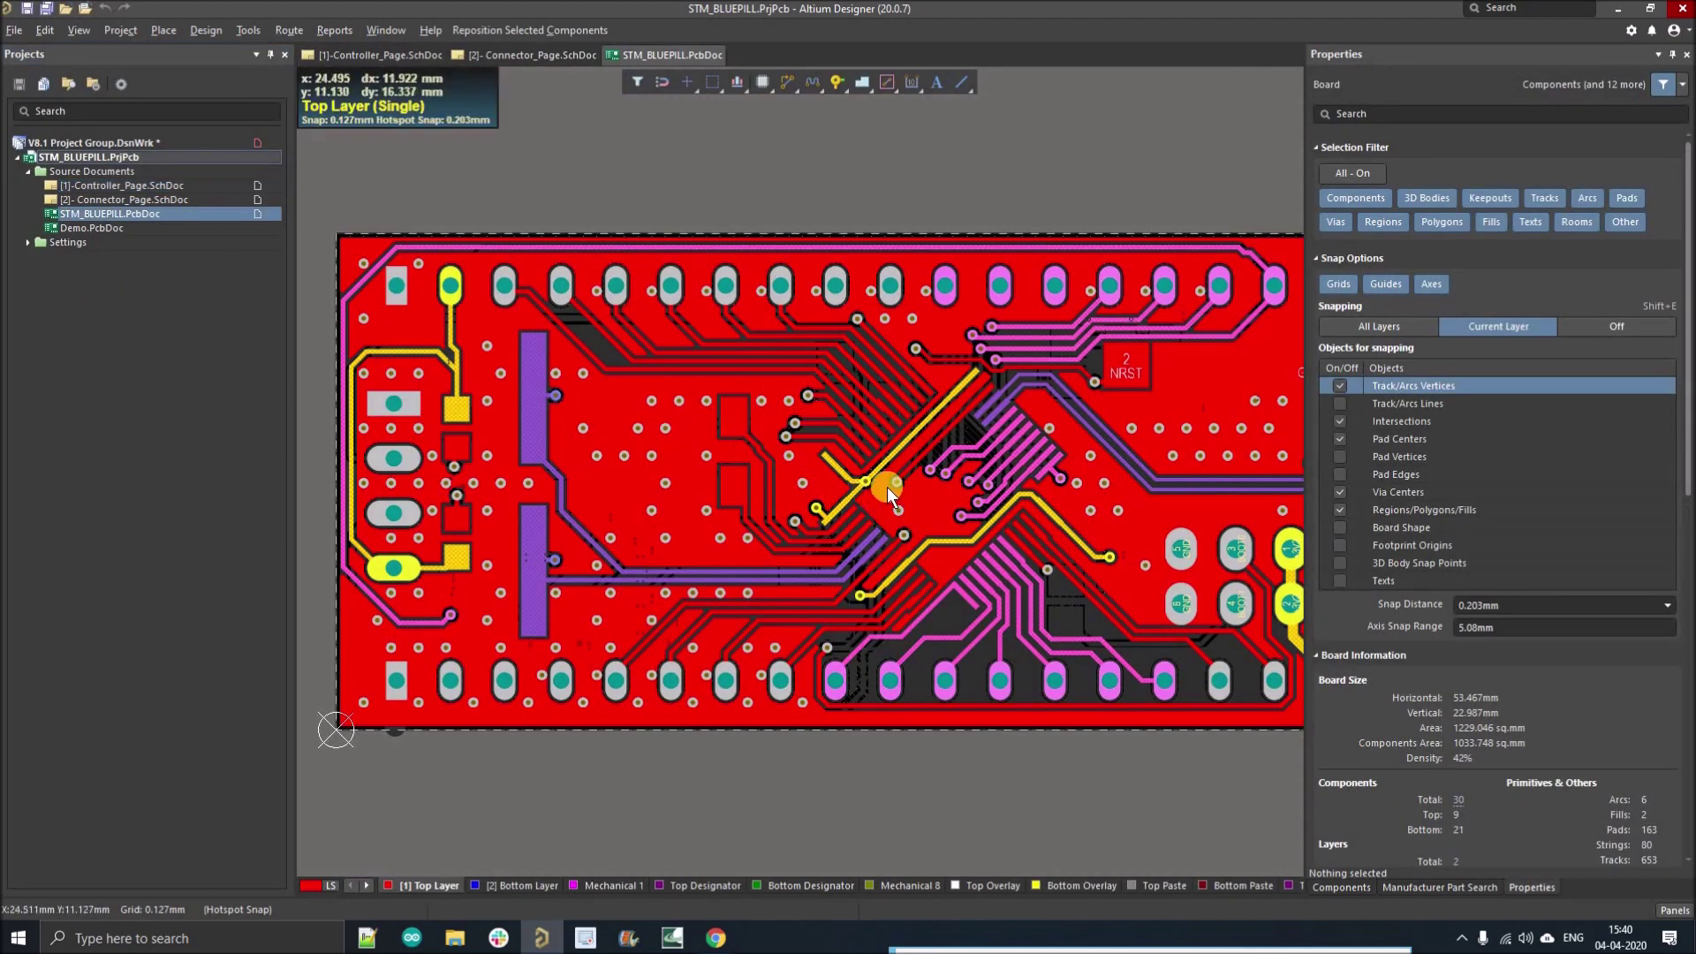
Step: Zoom out on the STM_BLUEPILL board, view the Bottom Layer, then return to Top Layer
ctrl+scroll(647, 522, down, 4)
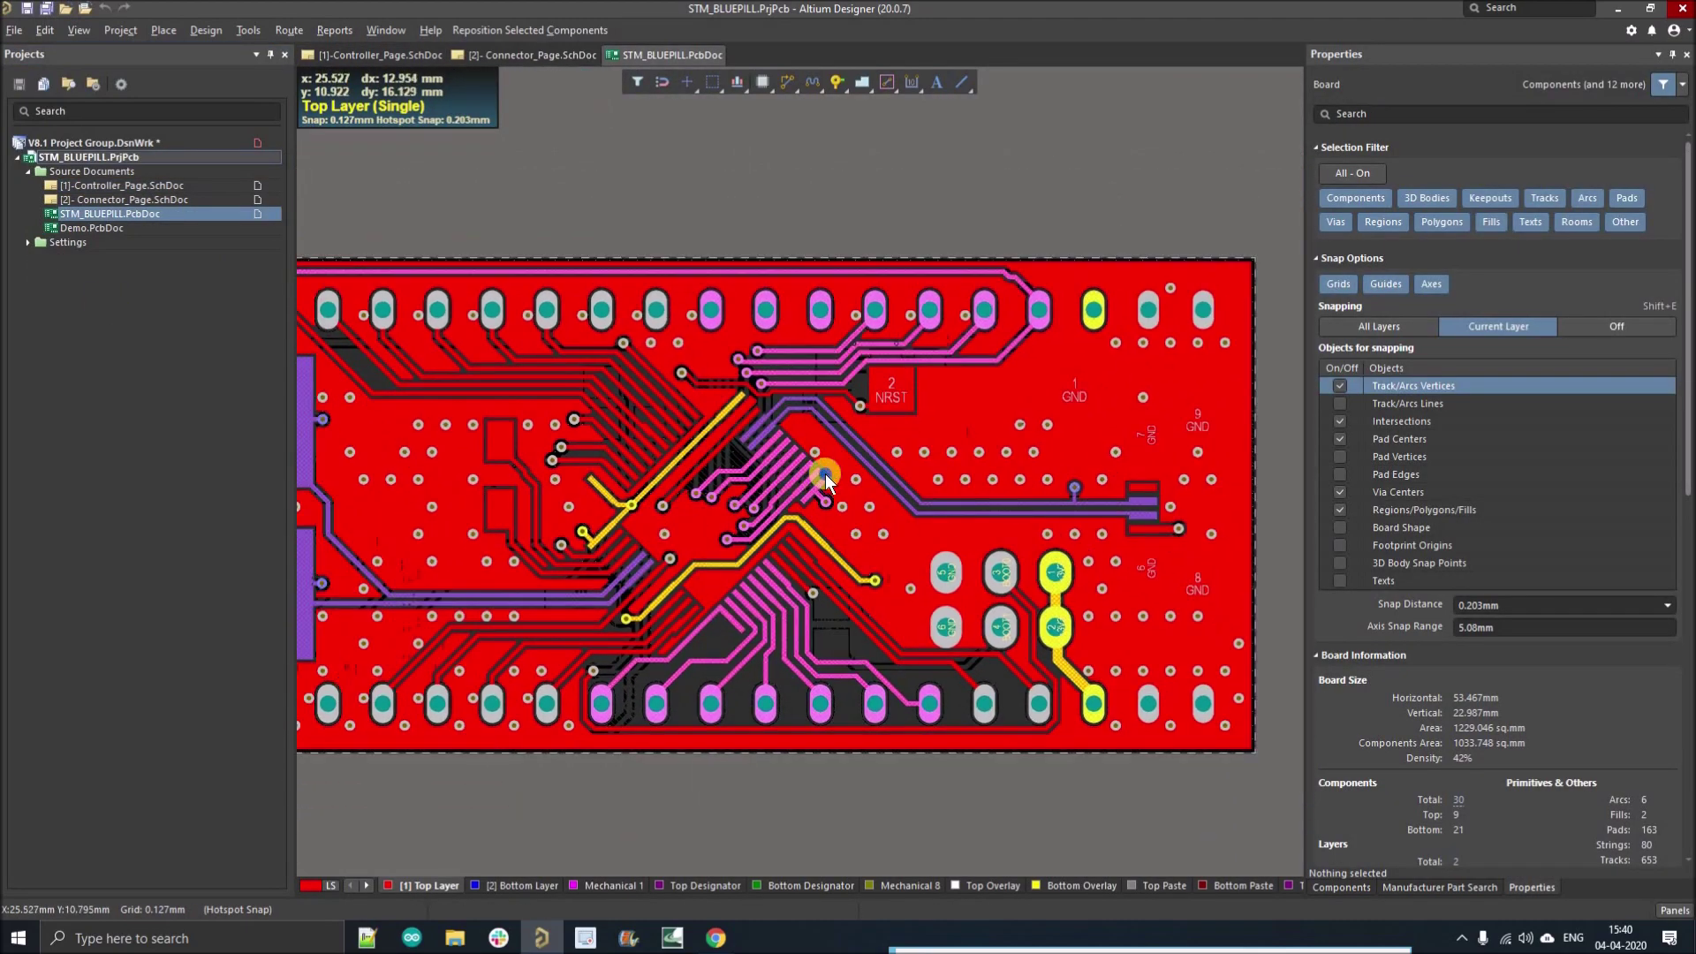
click(494, 885)
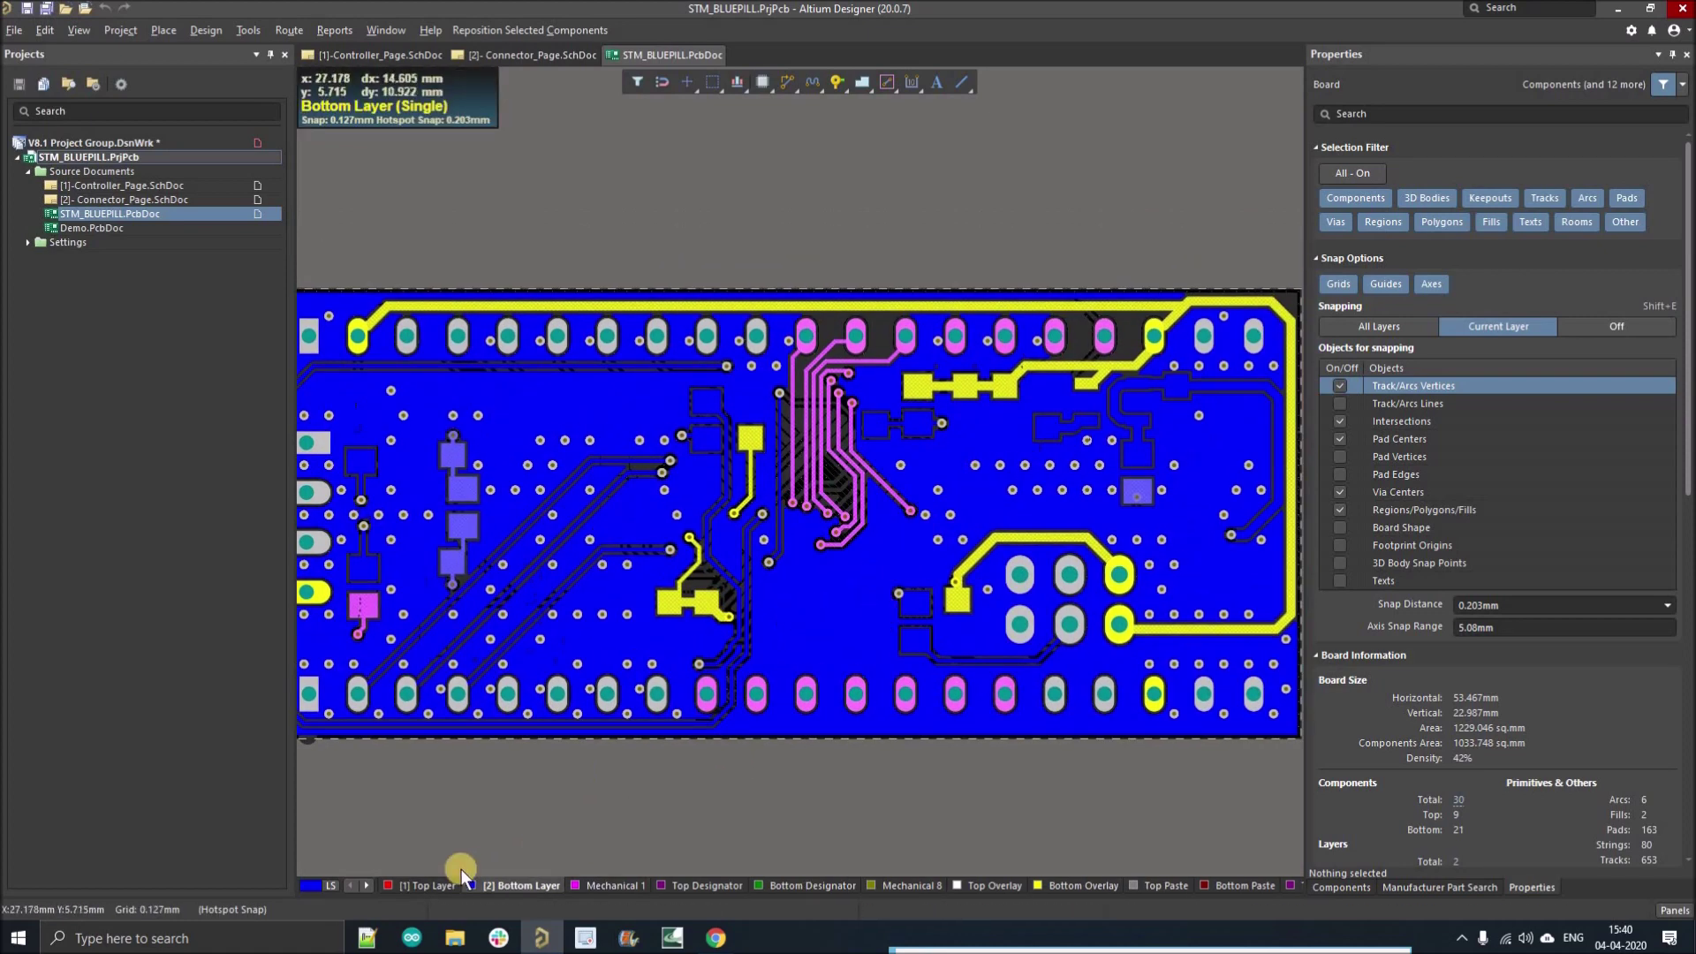
click(427, 884)
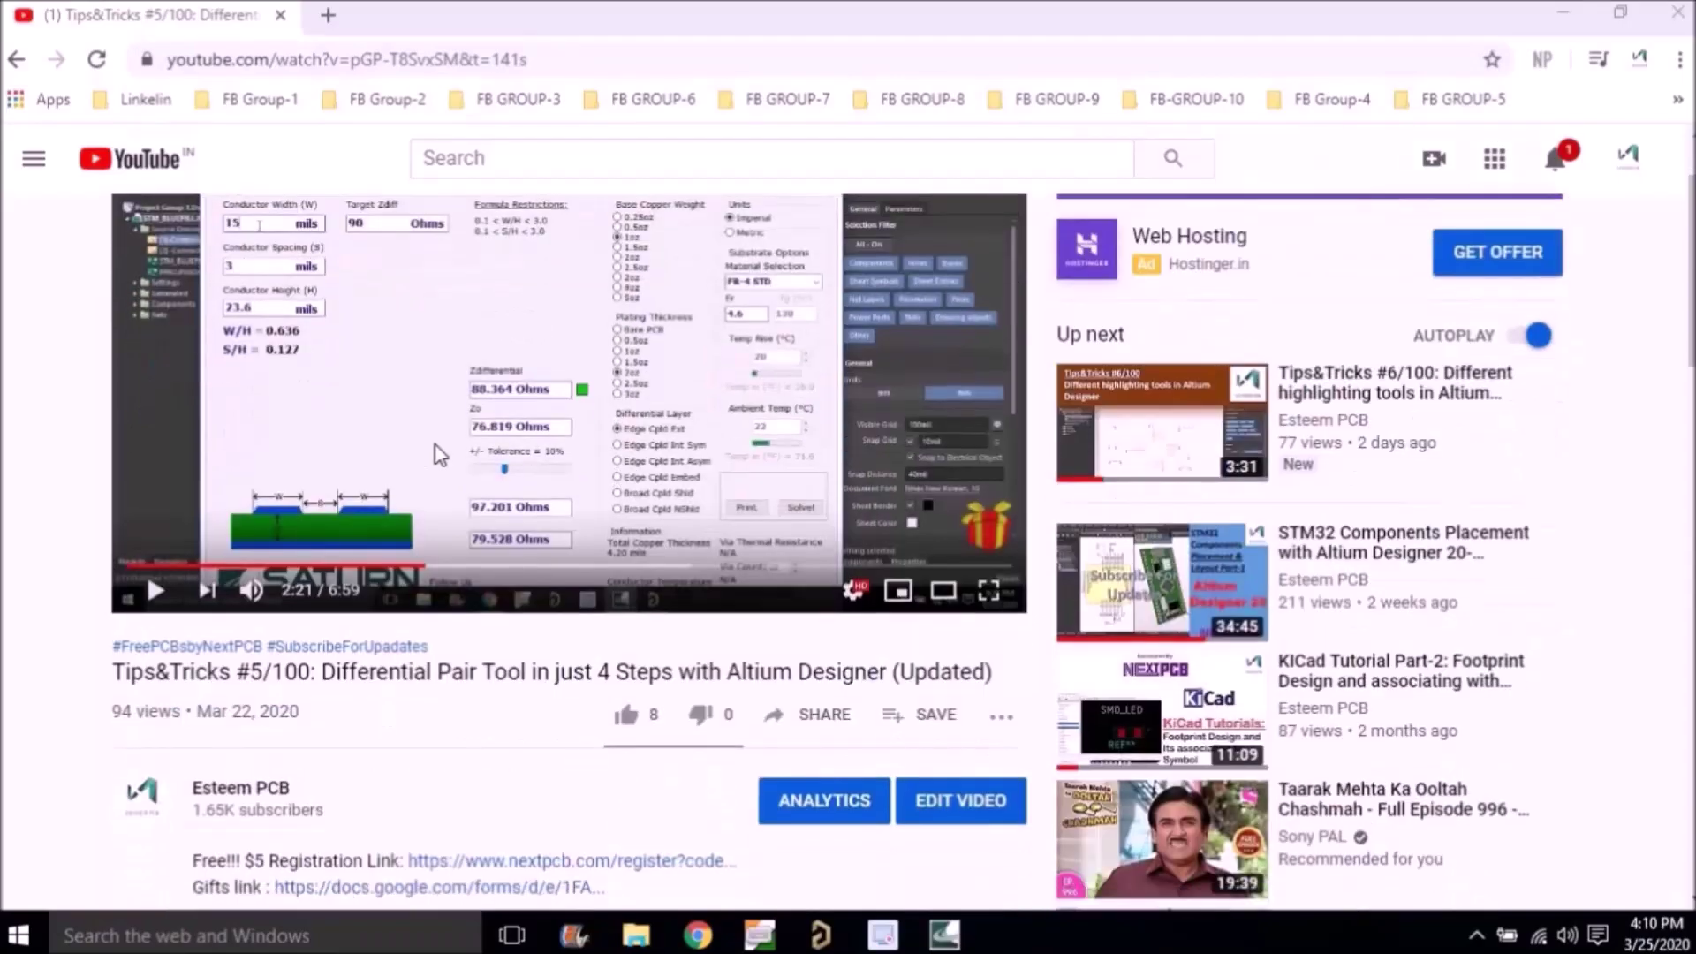
Step: Open the nextpcb.com/register link from the video description in a new tab
scroll(274, 380, down, 5)
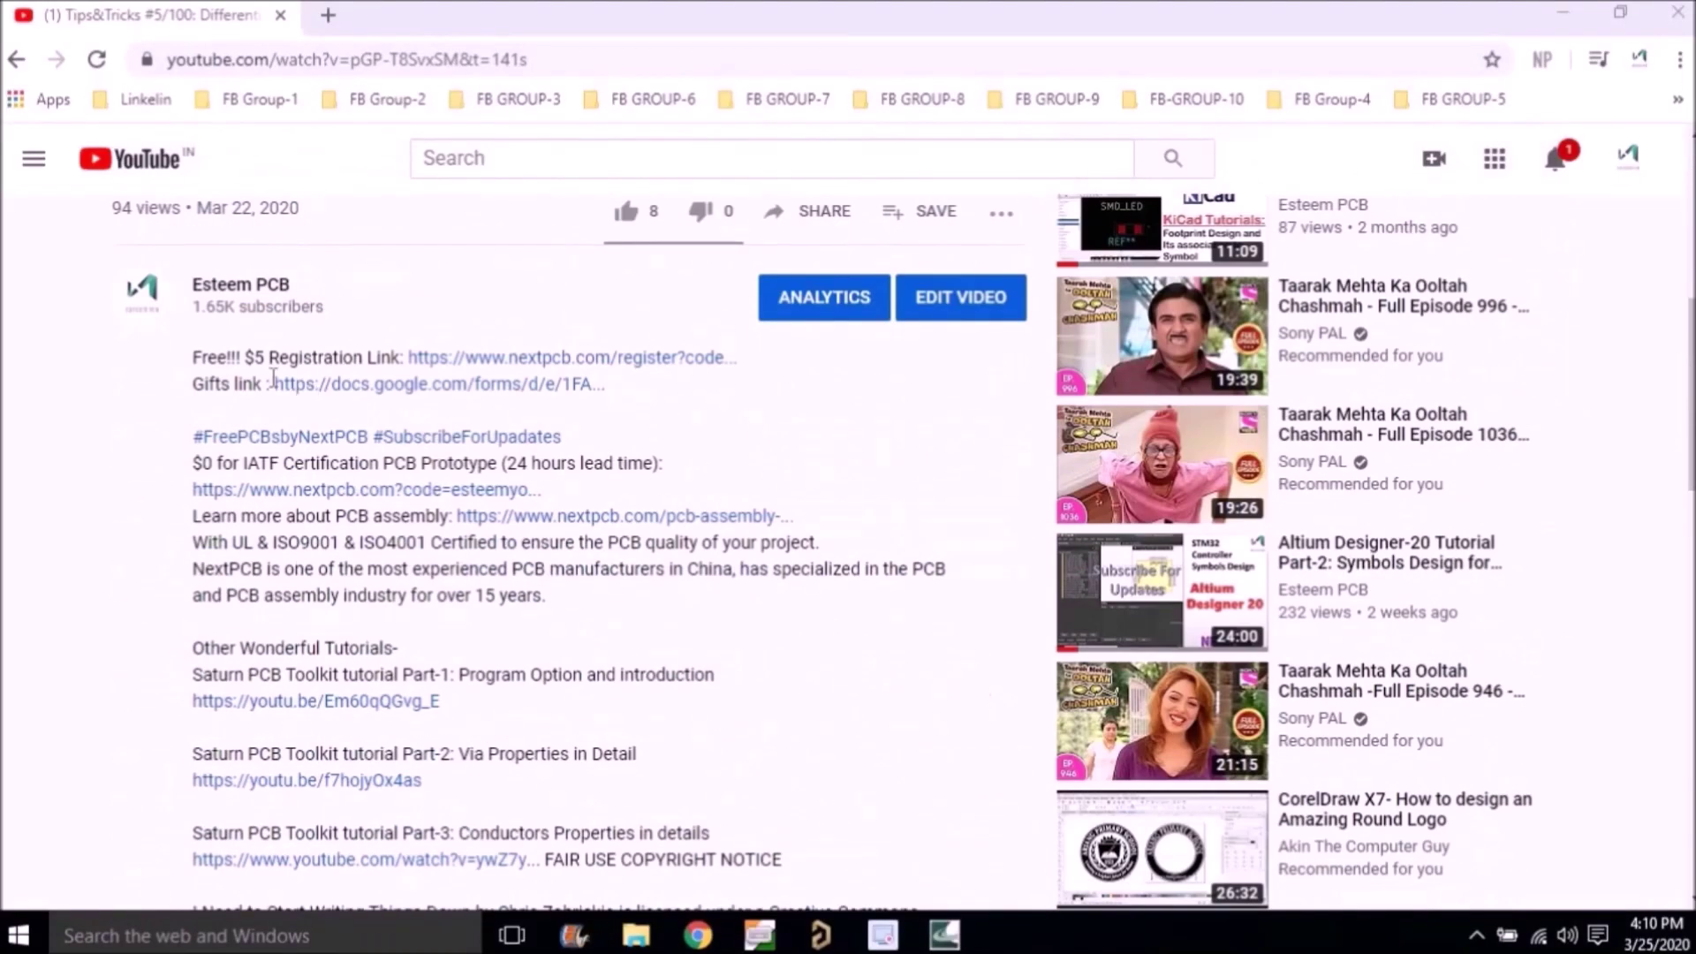
drag(194, 358, 750, 353)
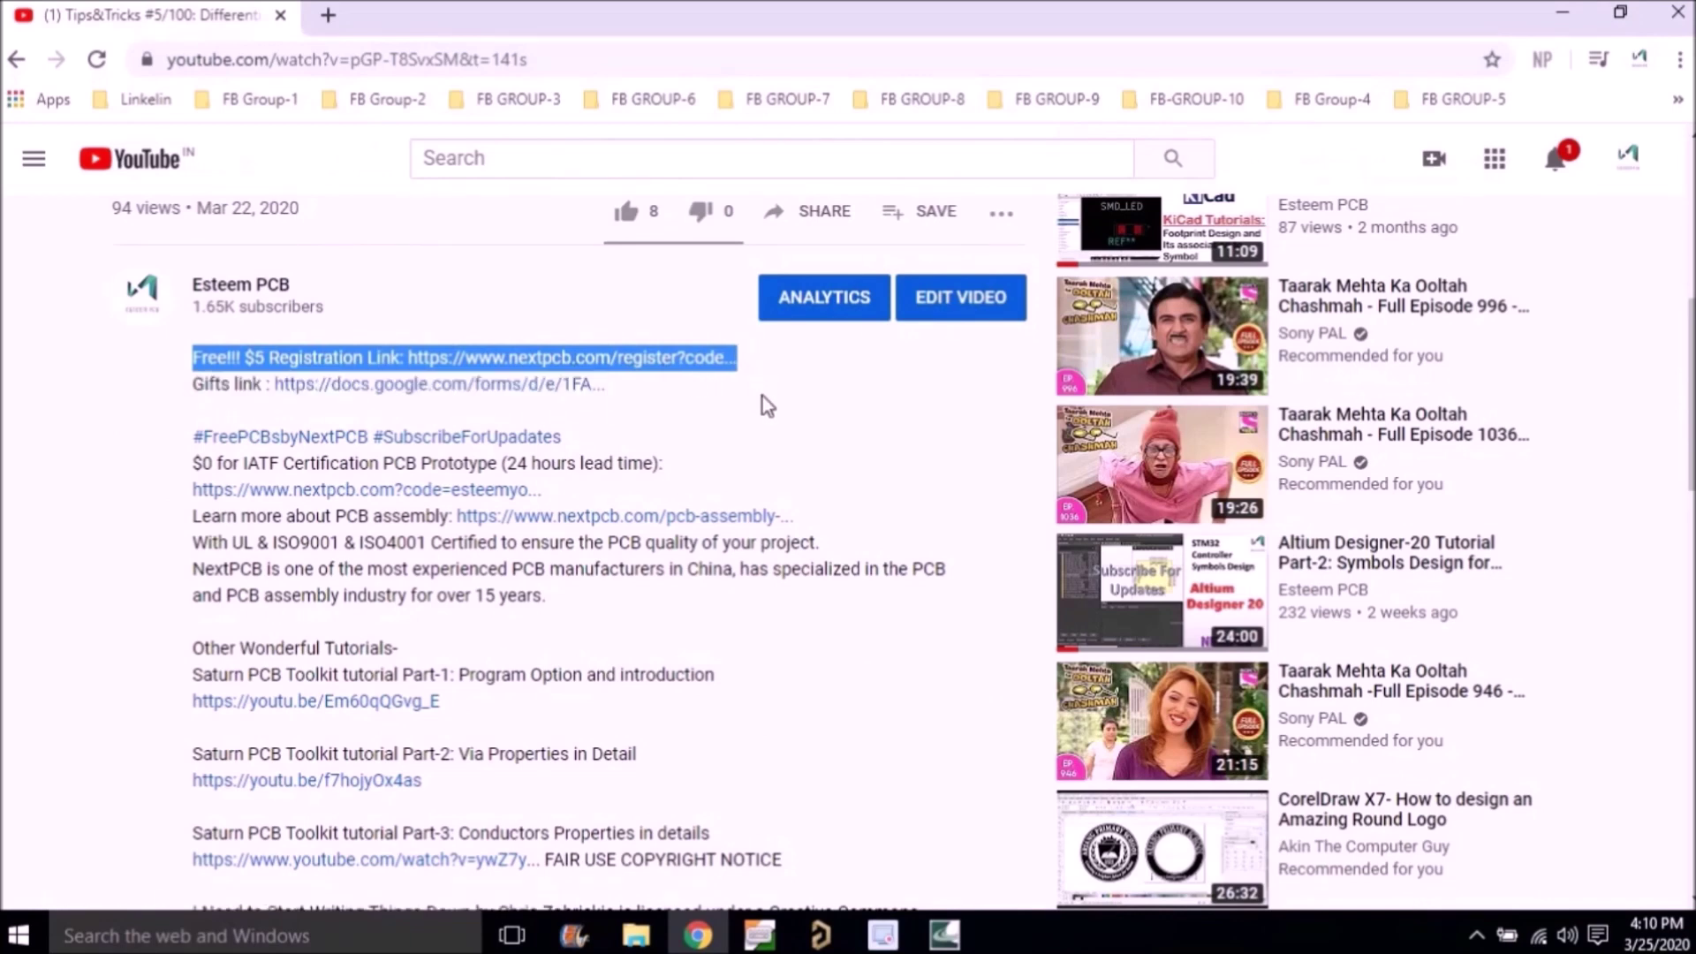
click(762, 396)
click(570, 357)
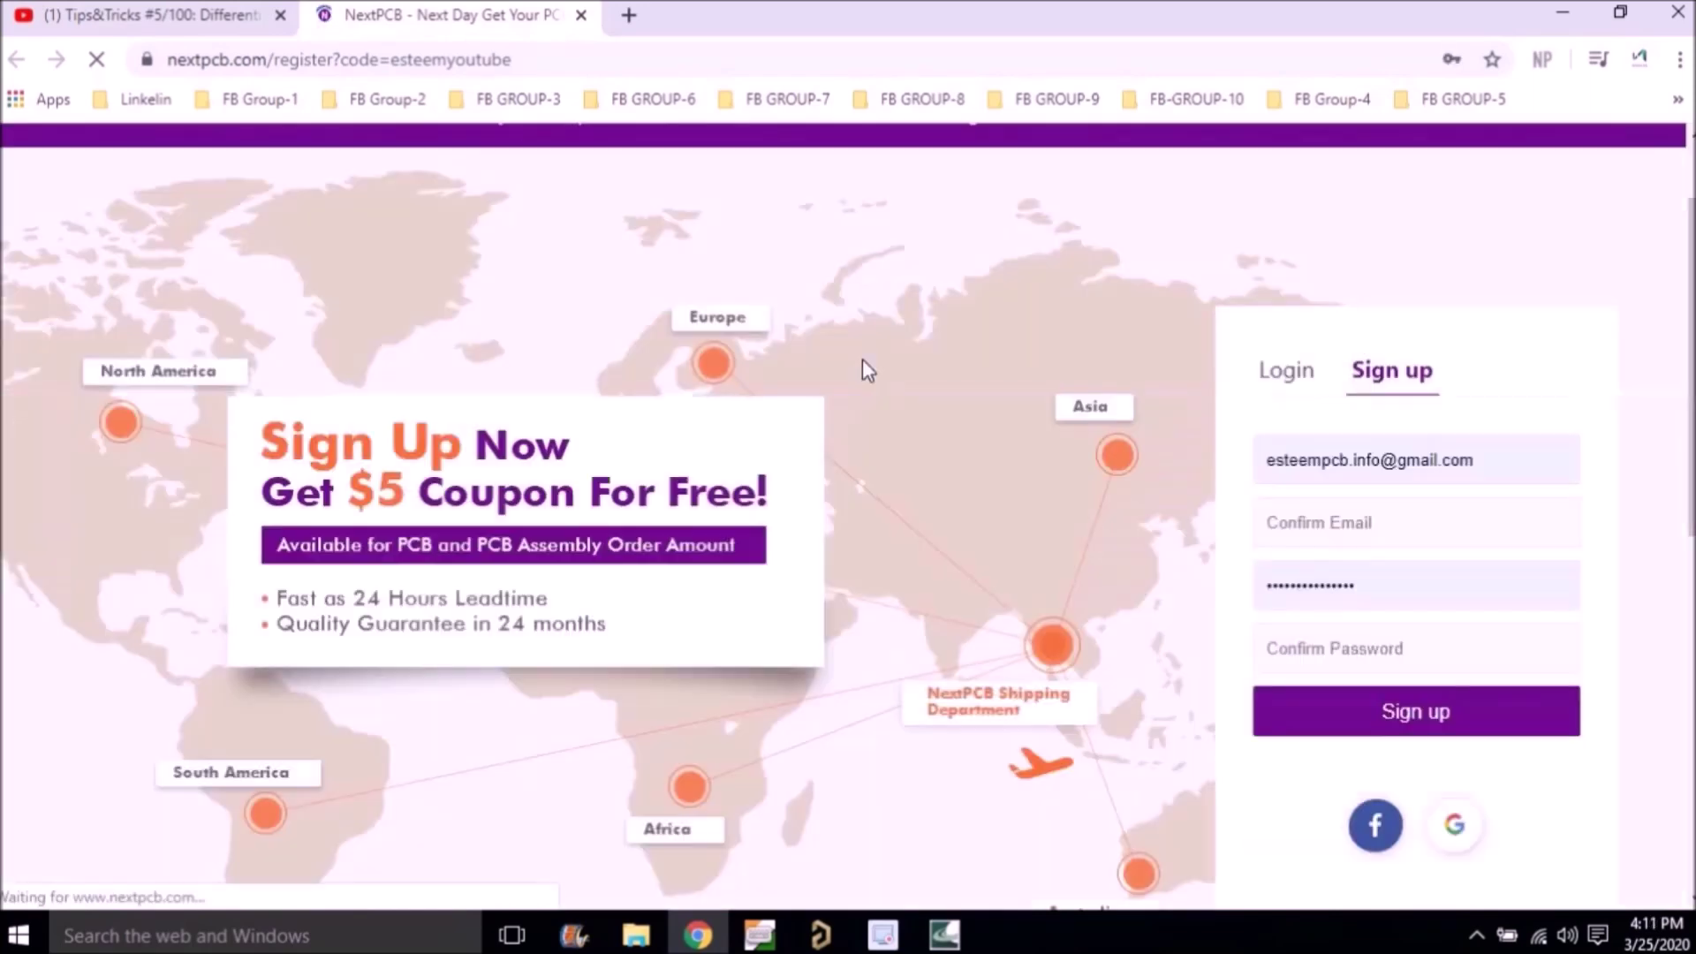
Step: Replace the autofilled sign-up email with the account e-mail and begin the confirm email field
click(1476, 460)
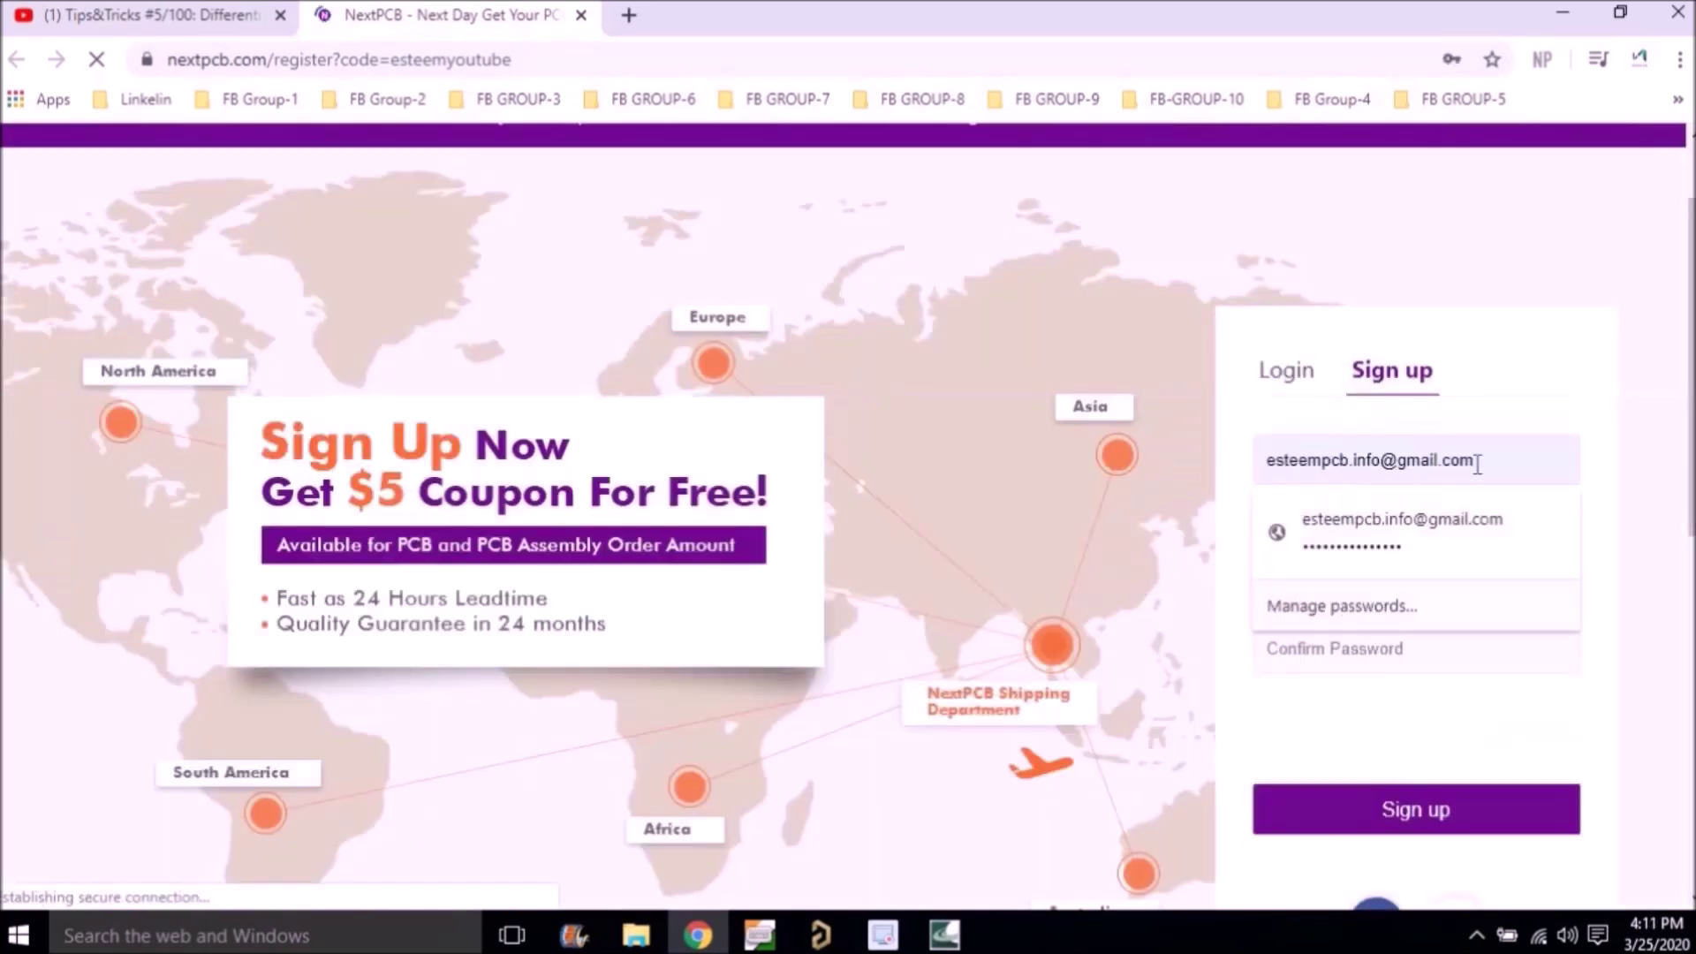
key(BackSpace)
key(BackSpace)
key(BackSpace)
key(BackSpace)
key(BackSpace)
key(BackSpace)
key(BackSpace)
key(BackSpace)
key(BackSpace)
key(BackSpace)
key(BackSpace)
key(BackSpace)
key(BackSpace)
key(BackSpace)
key(BackSpace)
key(BackSpace)
key(BackSpace)
key(BackSpace)
key(BackSpace)
key(BackSpace)
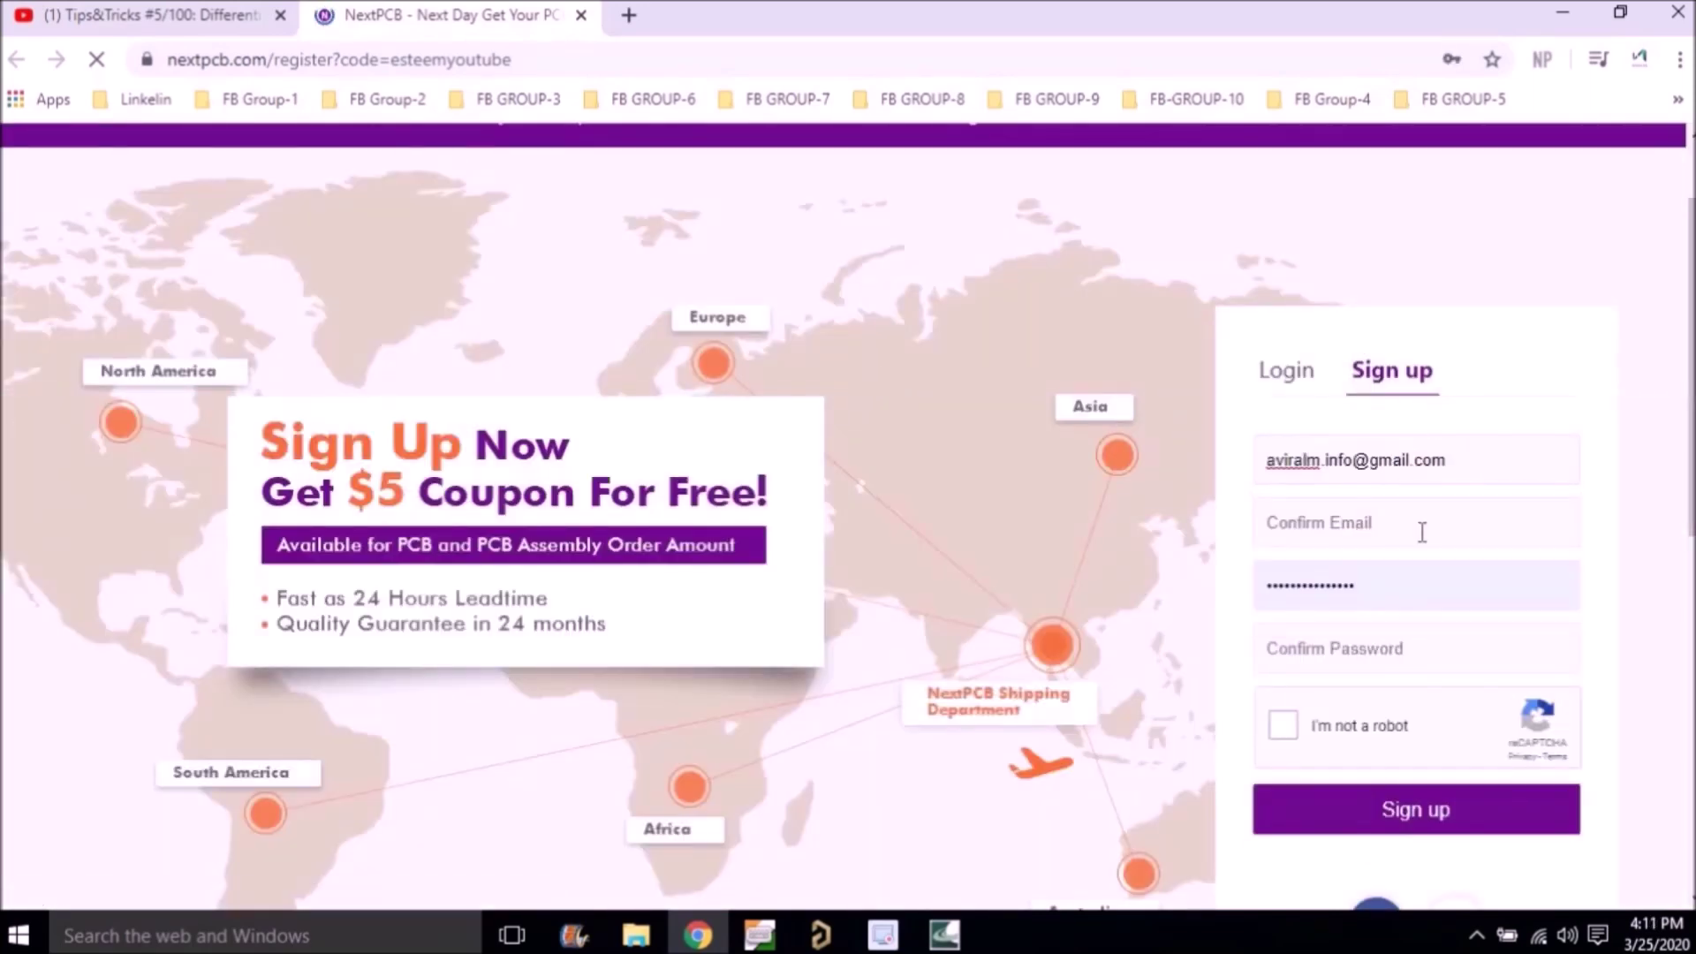
click(1423, 532)
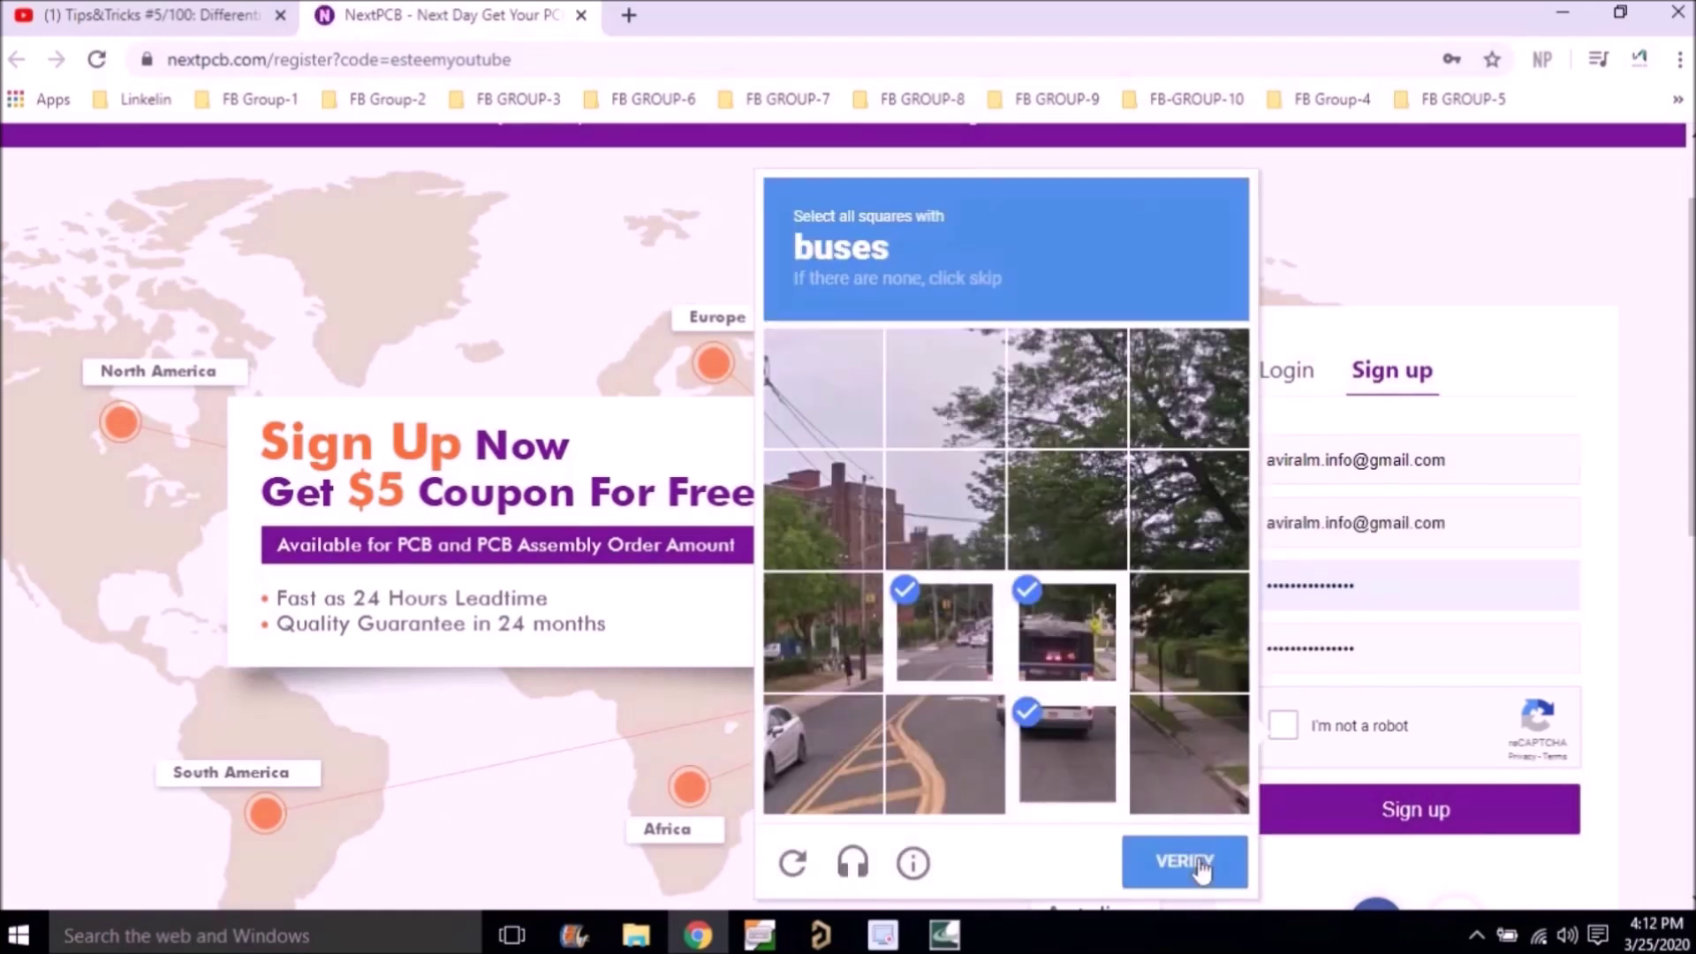
Step: Solve the reCAPTCHA bus challenge, submit the sign-up form and open My Coupons
click(1185, 861)
click(1403, 829)
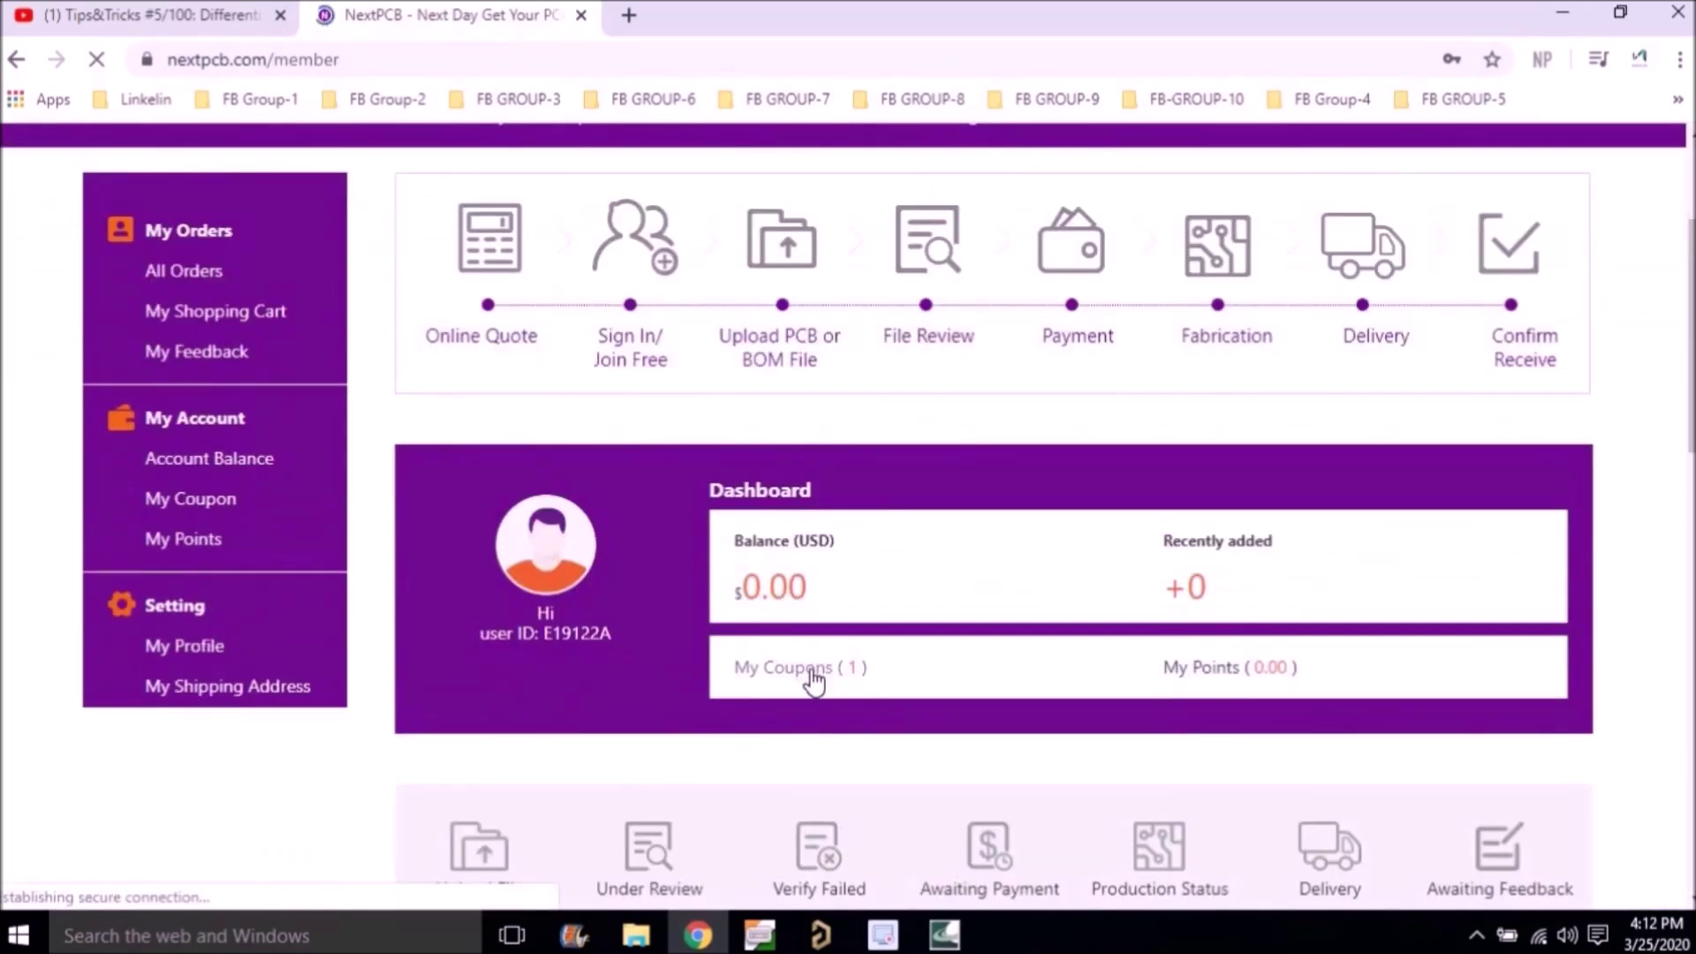
click(814, 678)
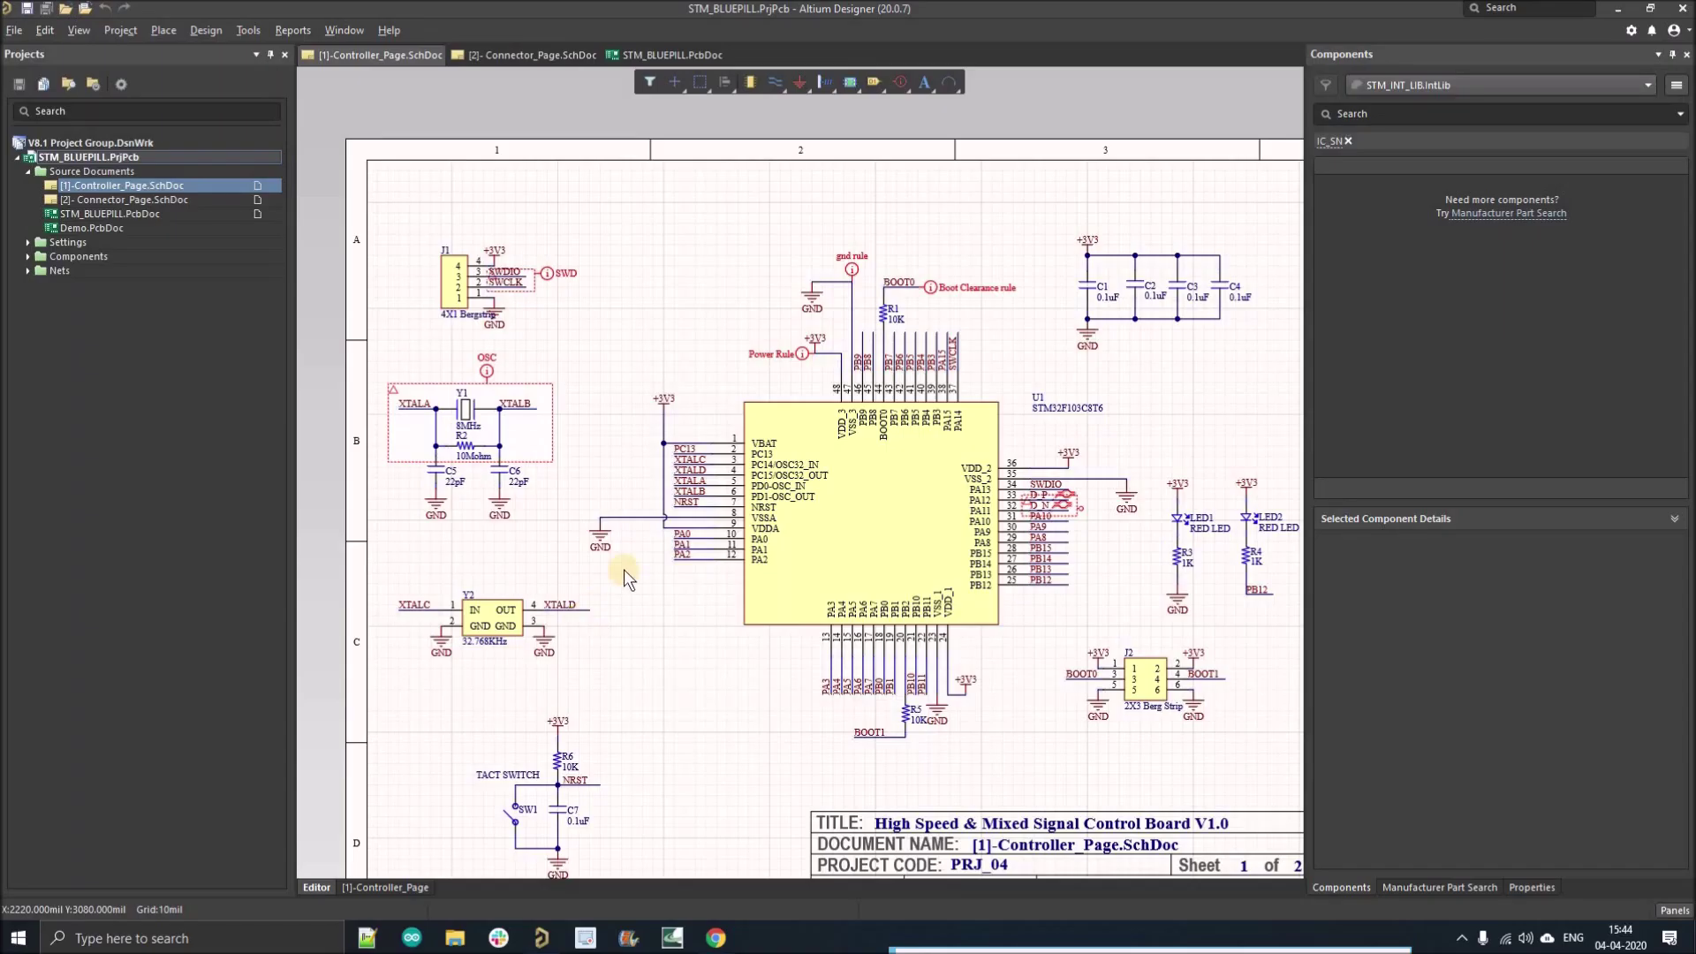
Step: Frame the STM32 chip U1 and its surrounding parts on Controller_Page
right_drag(624, 569, 565, 431)
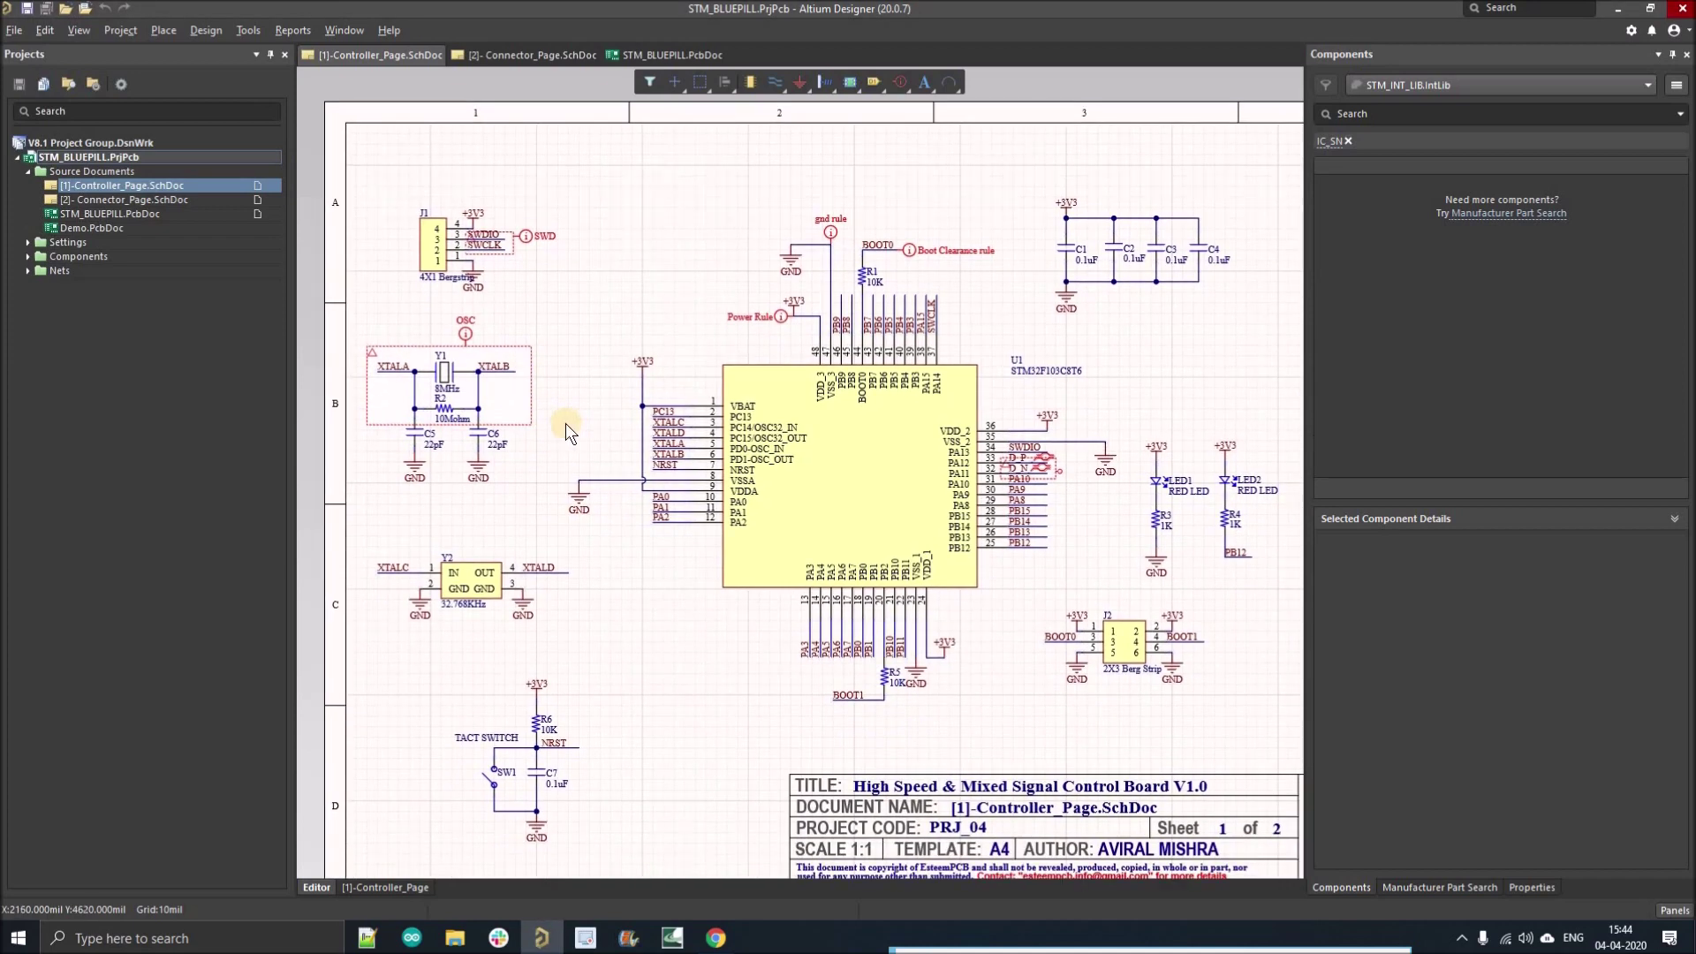
ctrl+scroll(564, 422, up, 3)
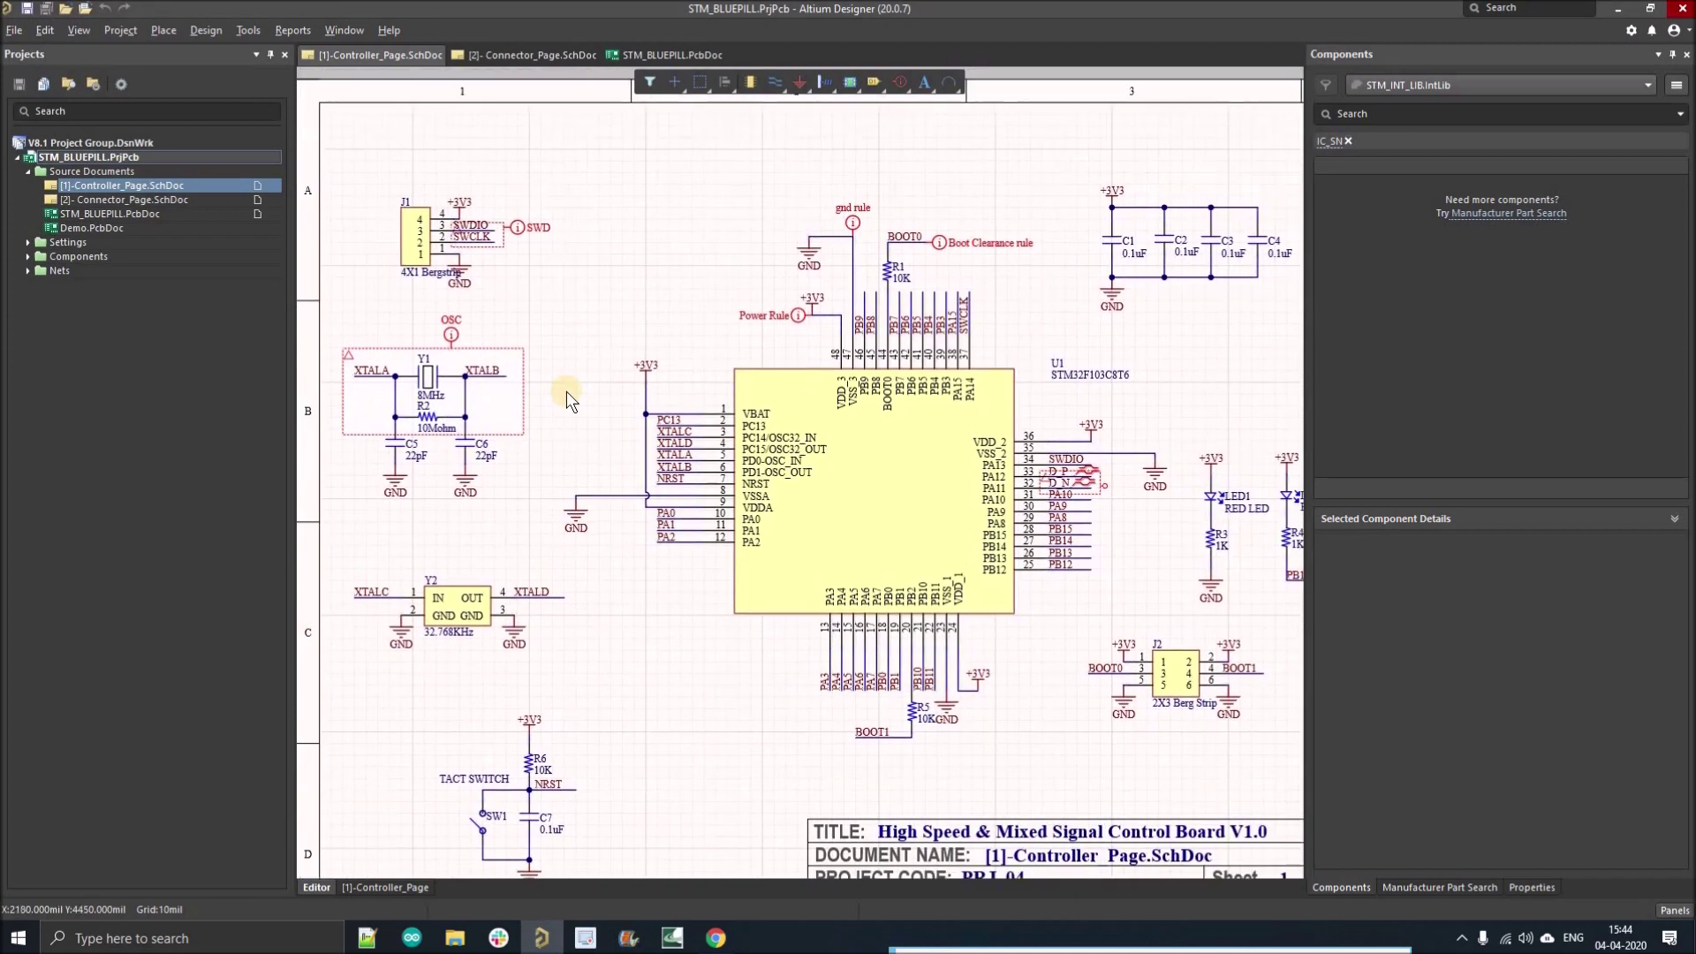
right_drag(550, 354, 530, 342)
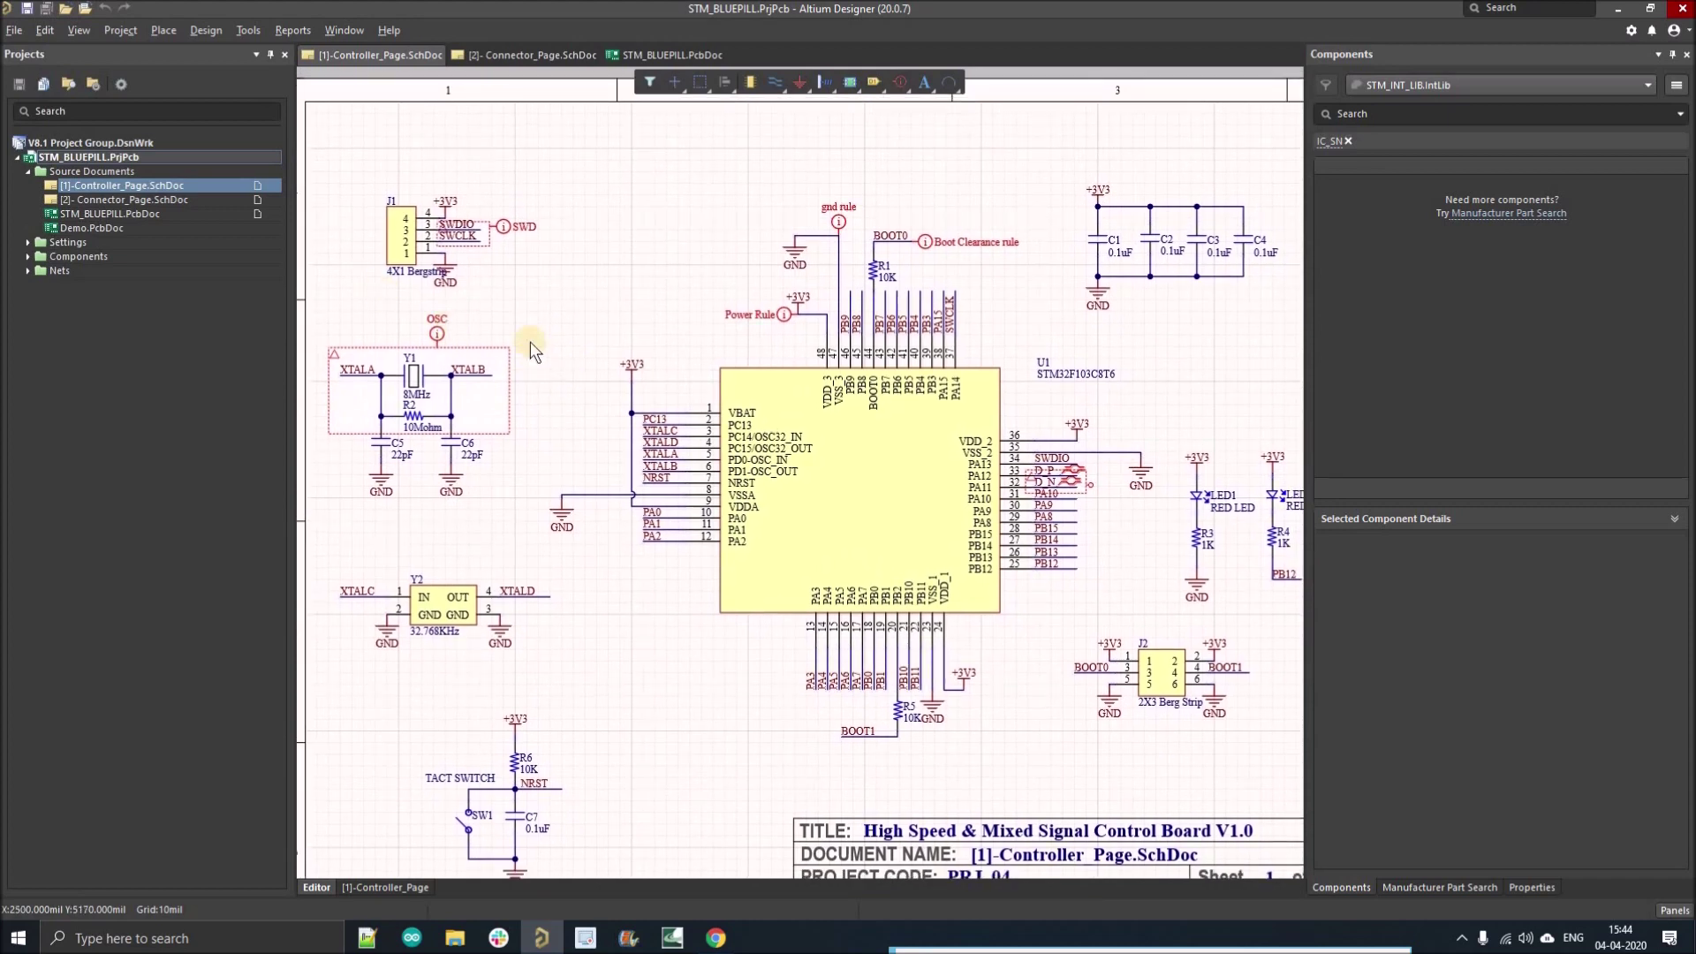
click(67, 29)
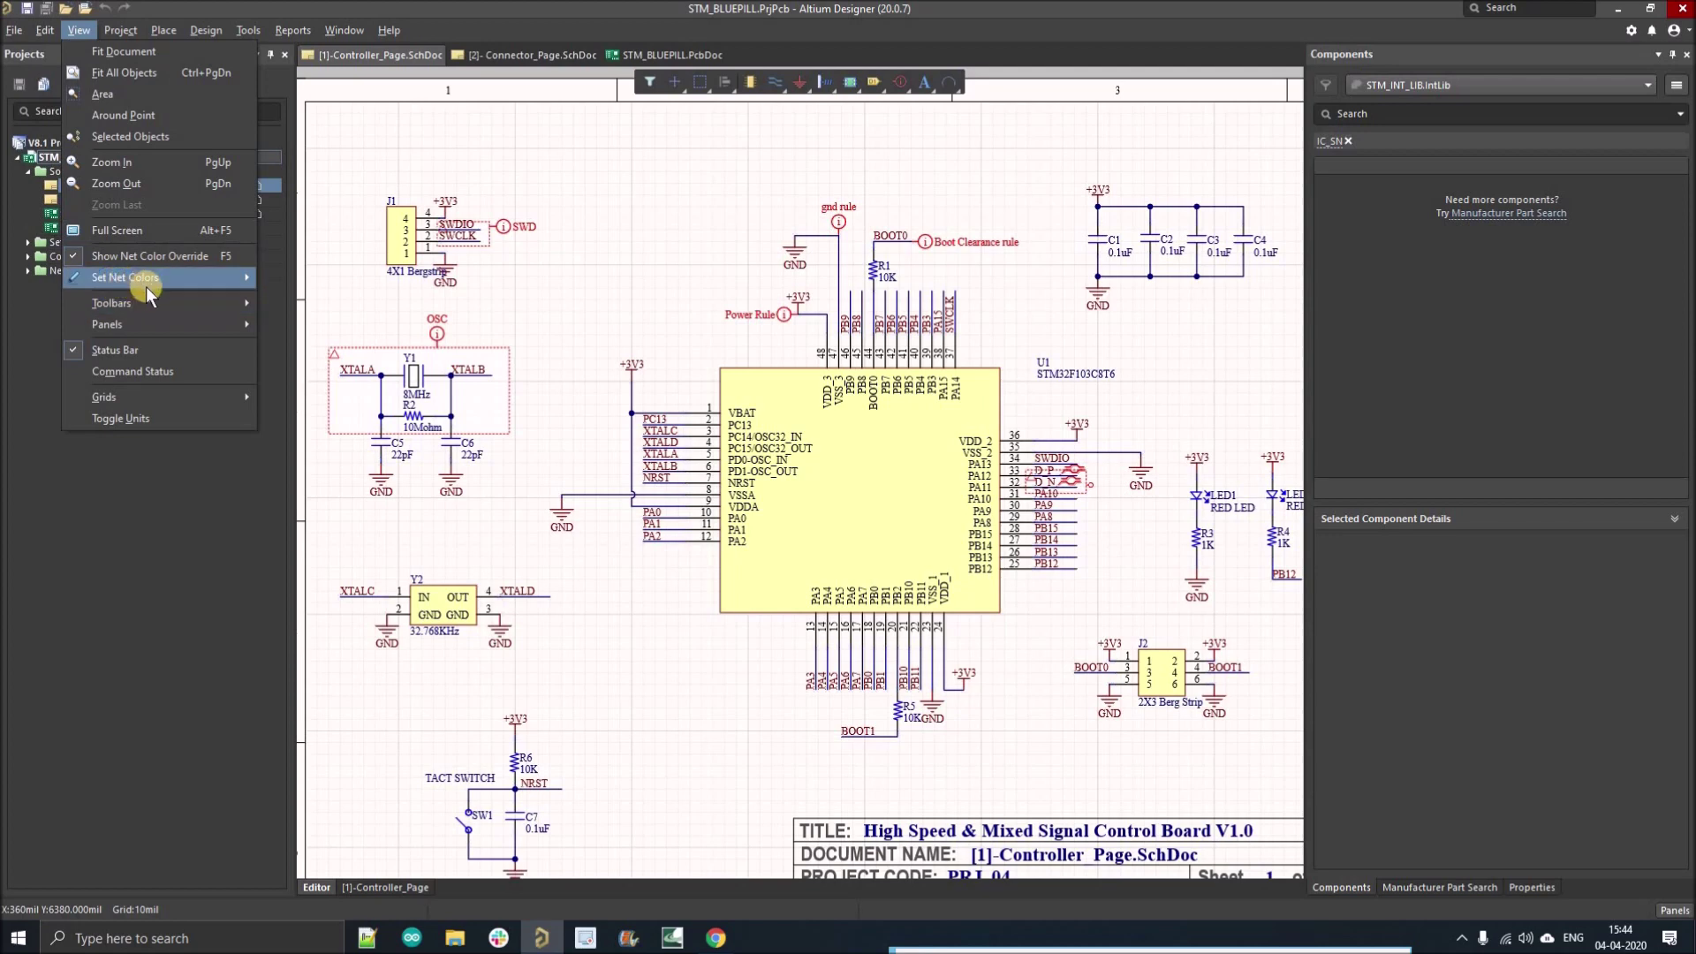
Step: Choose Yellow from View > Set Net Colors and zoom in on the schematic
mouse_move(141, 285)
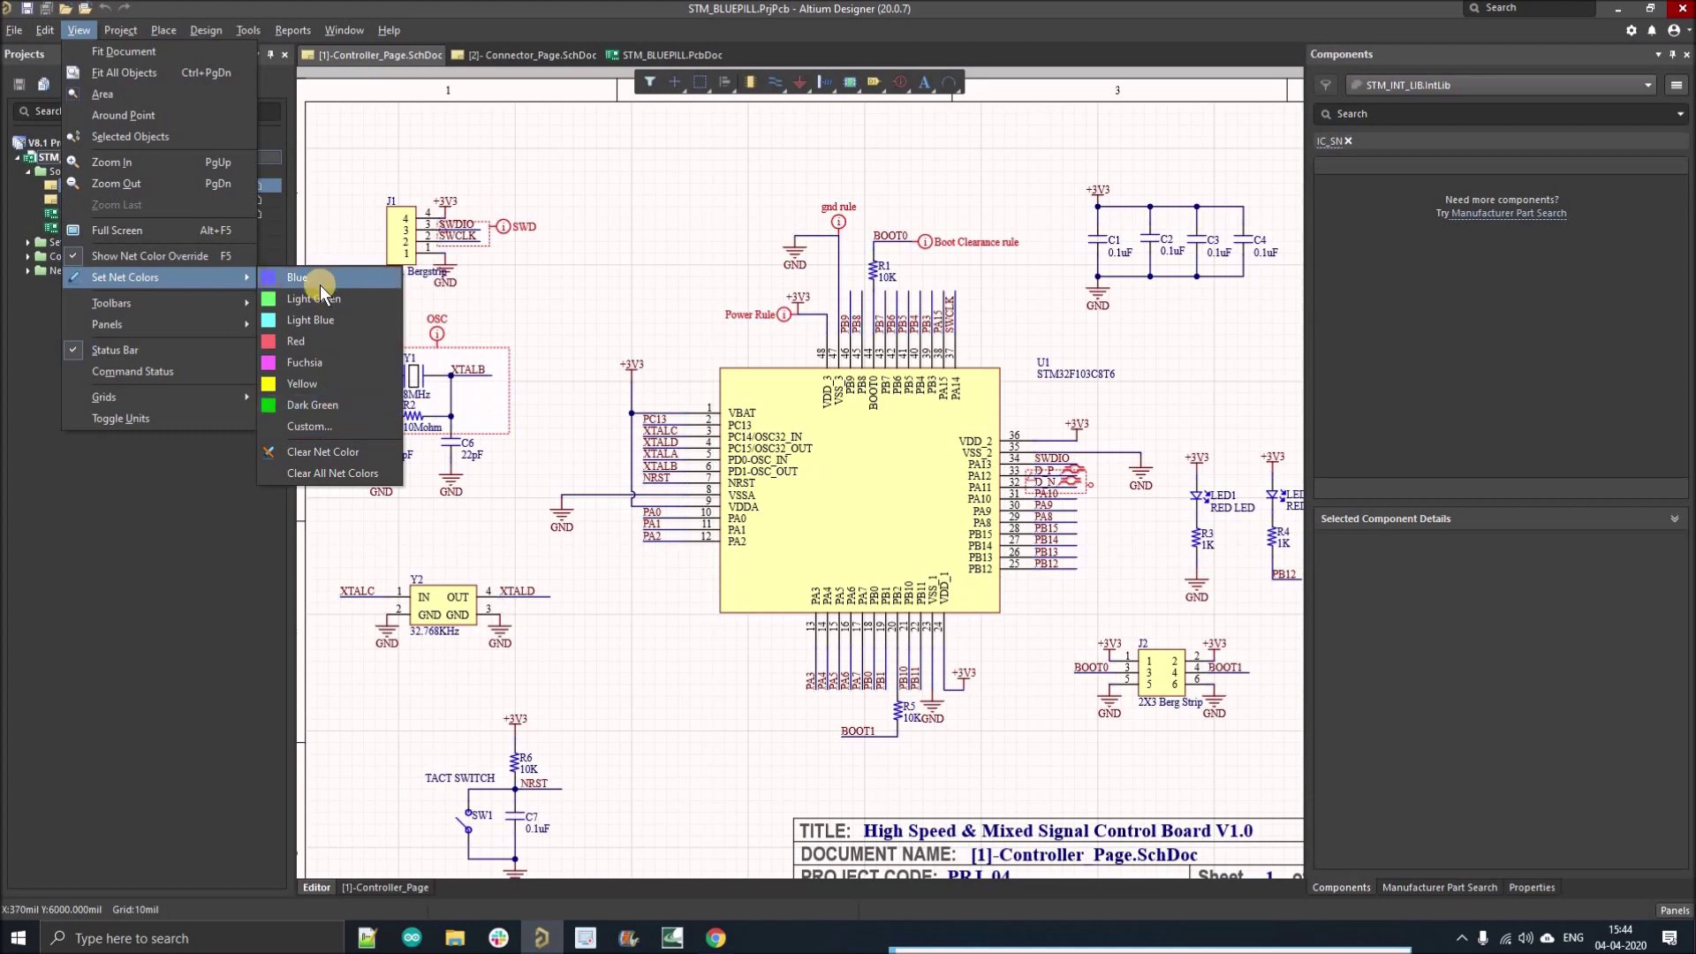
click(313, 384)
key(Page_Up)
key(Page_Up)
key(Page_Up)
Step: Zoom to the STM32 power pins and colour the +3V3 net yellow
key(End)
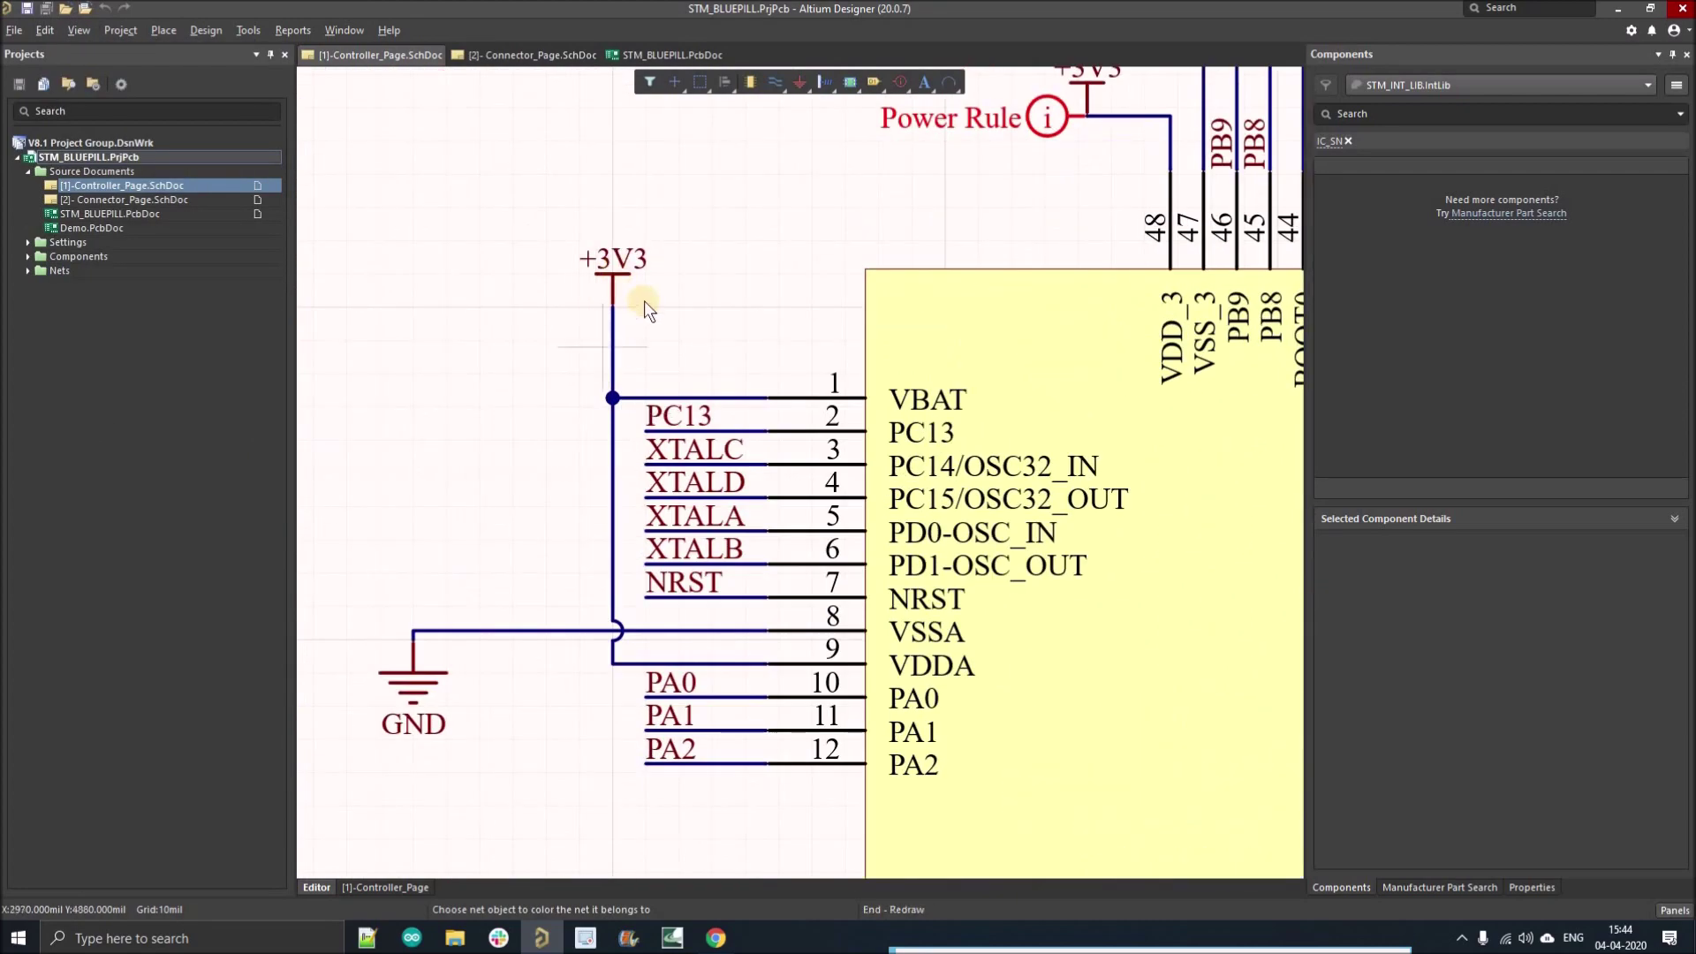
key(Left)
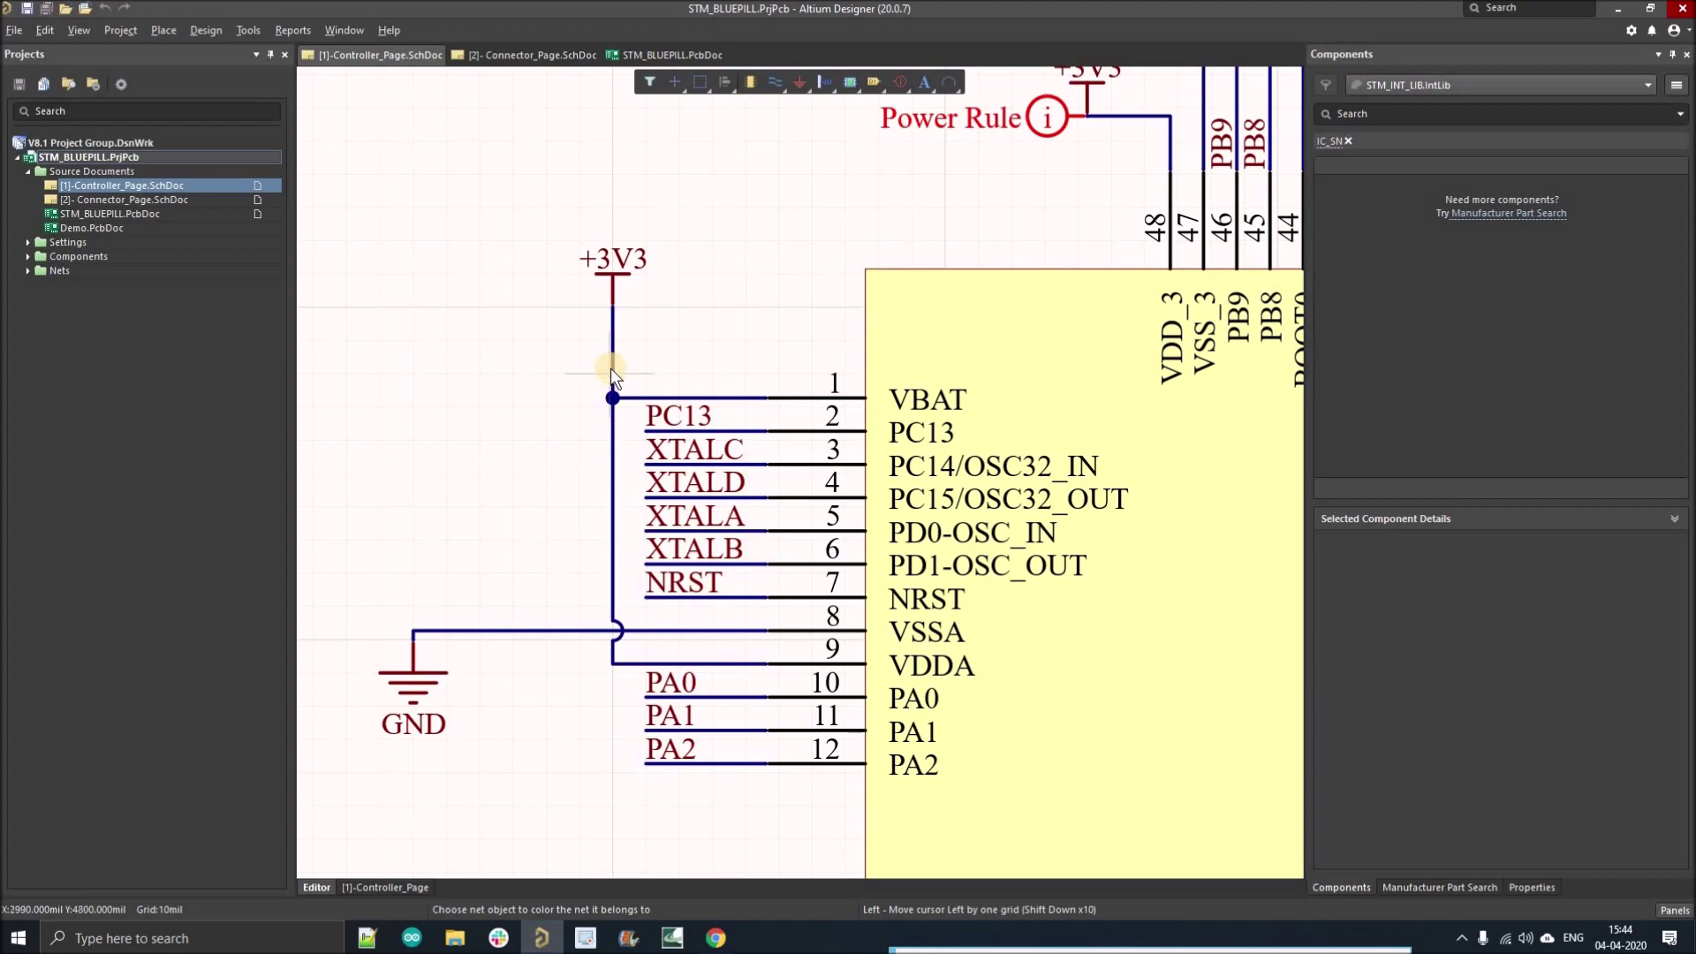
click(612, 367)
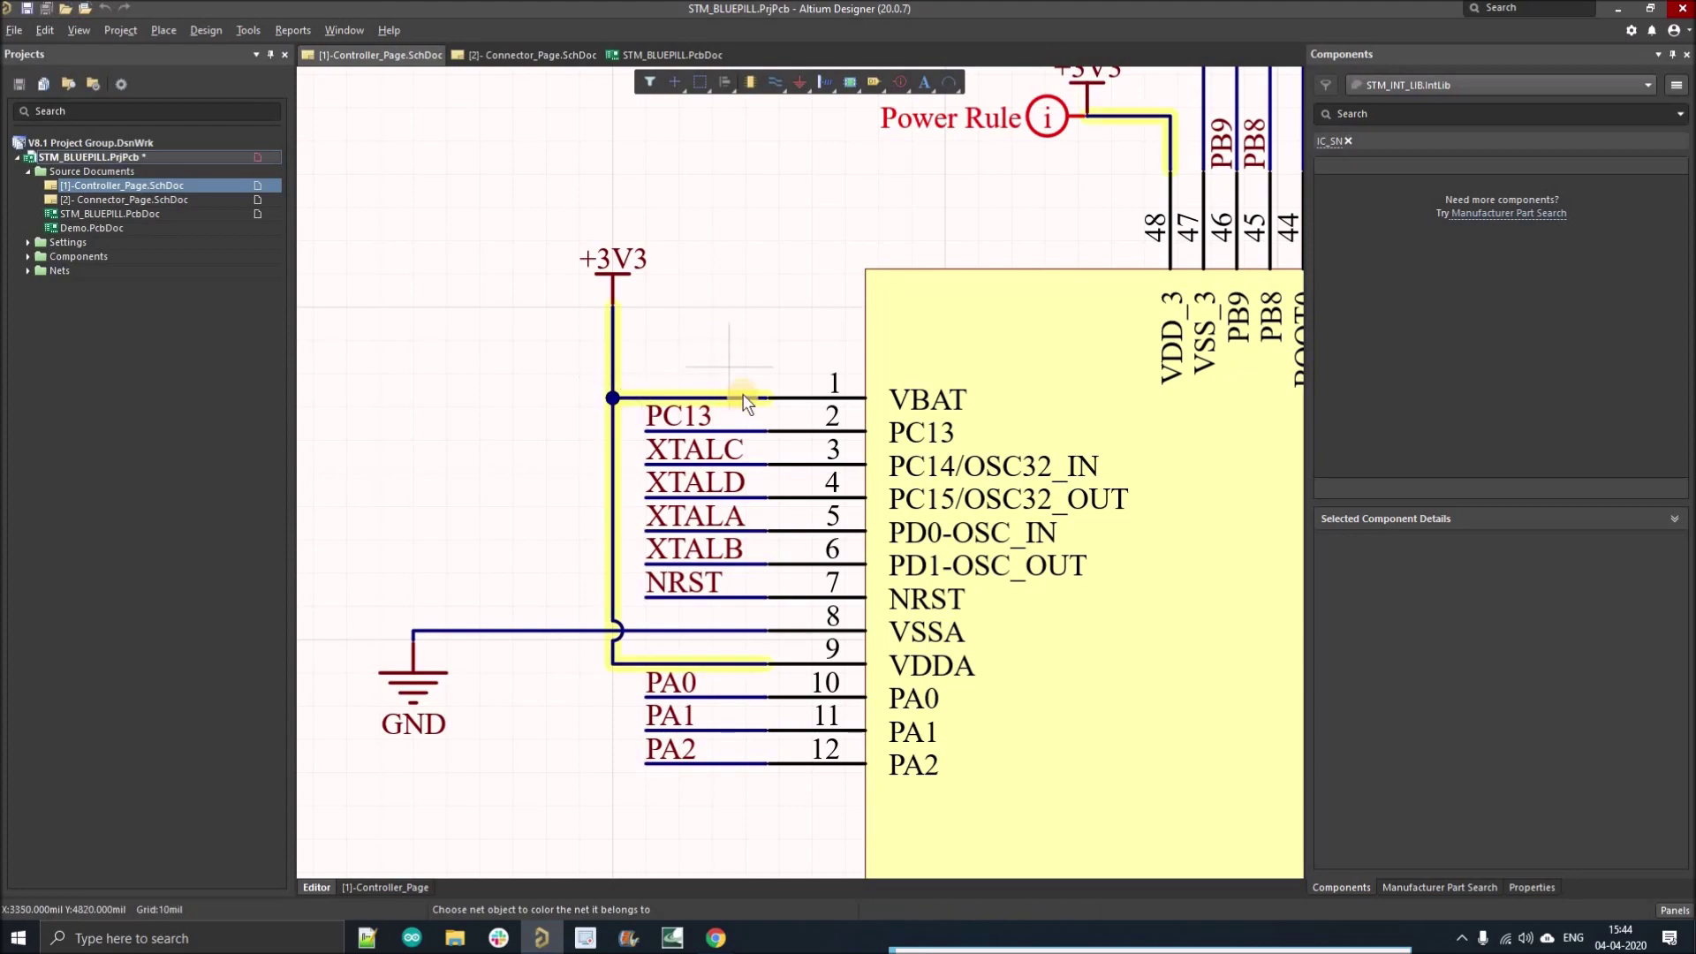
Step: Zoom around the sheet to check the yellow net, then exit net colouring
key(Page_Down)
key(Page_Down)
key(Page_Down)
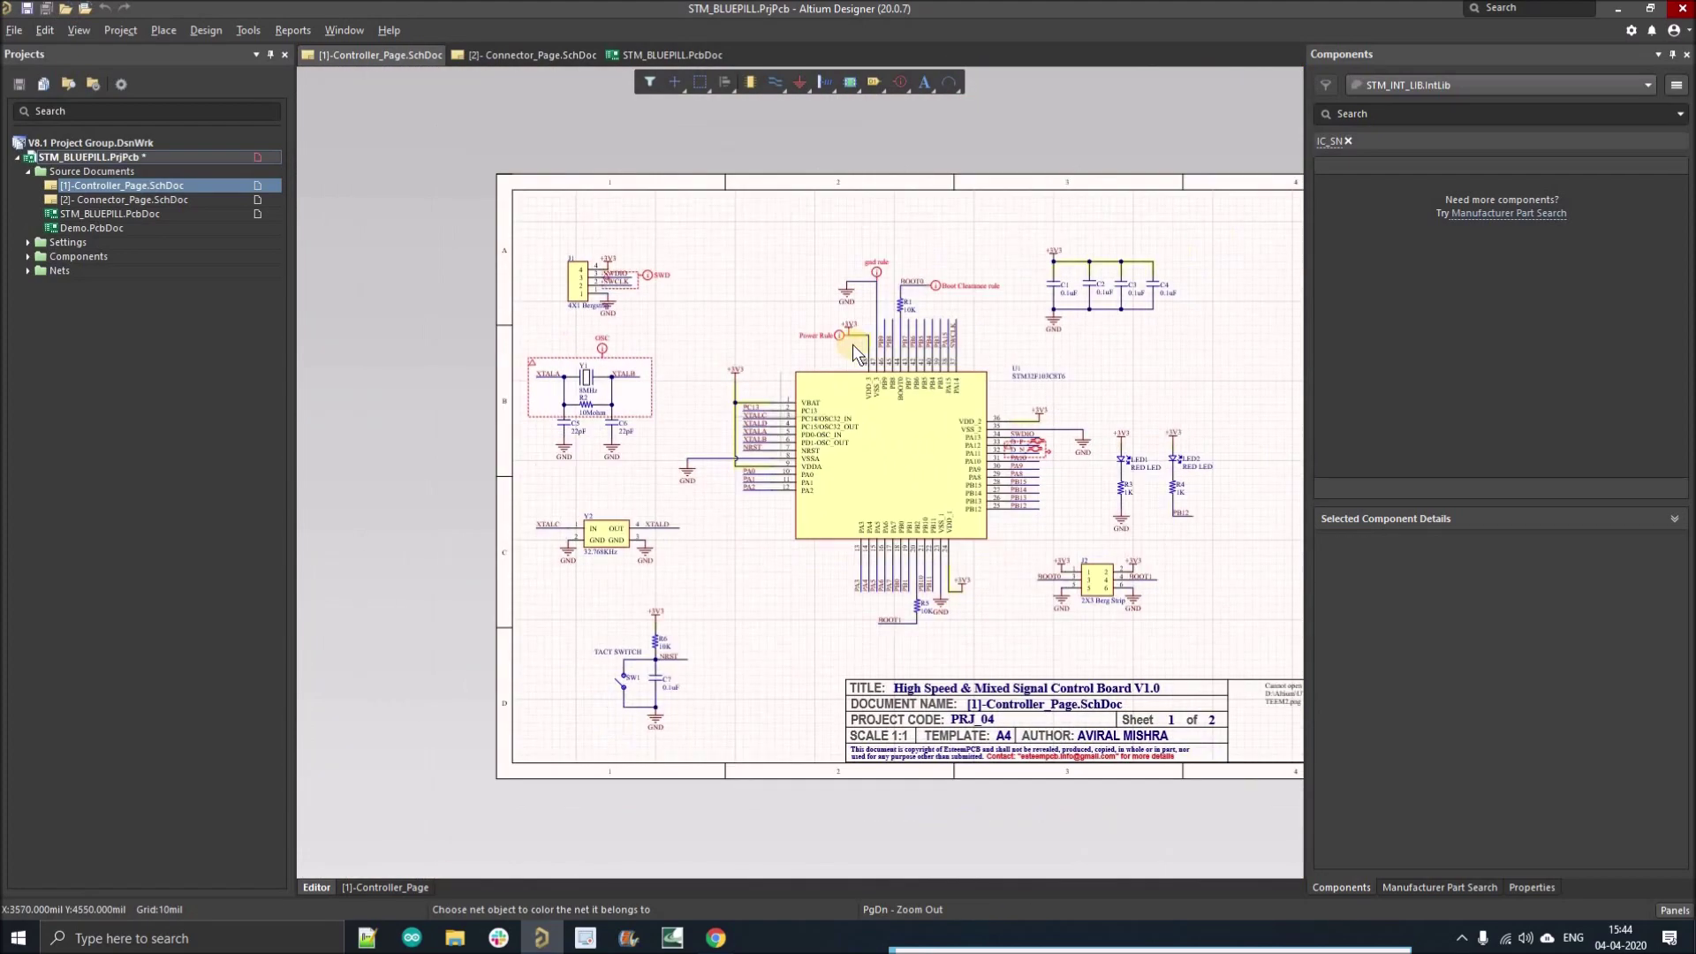
key(Home)
key(Right)
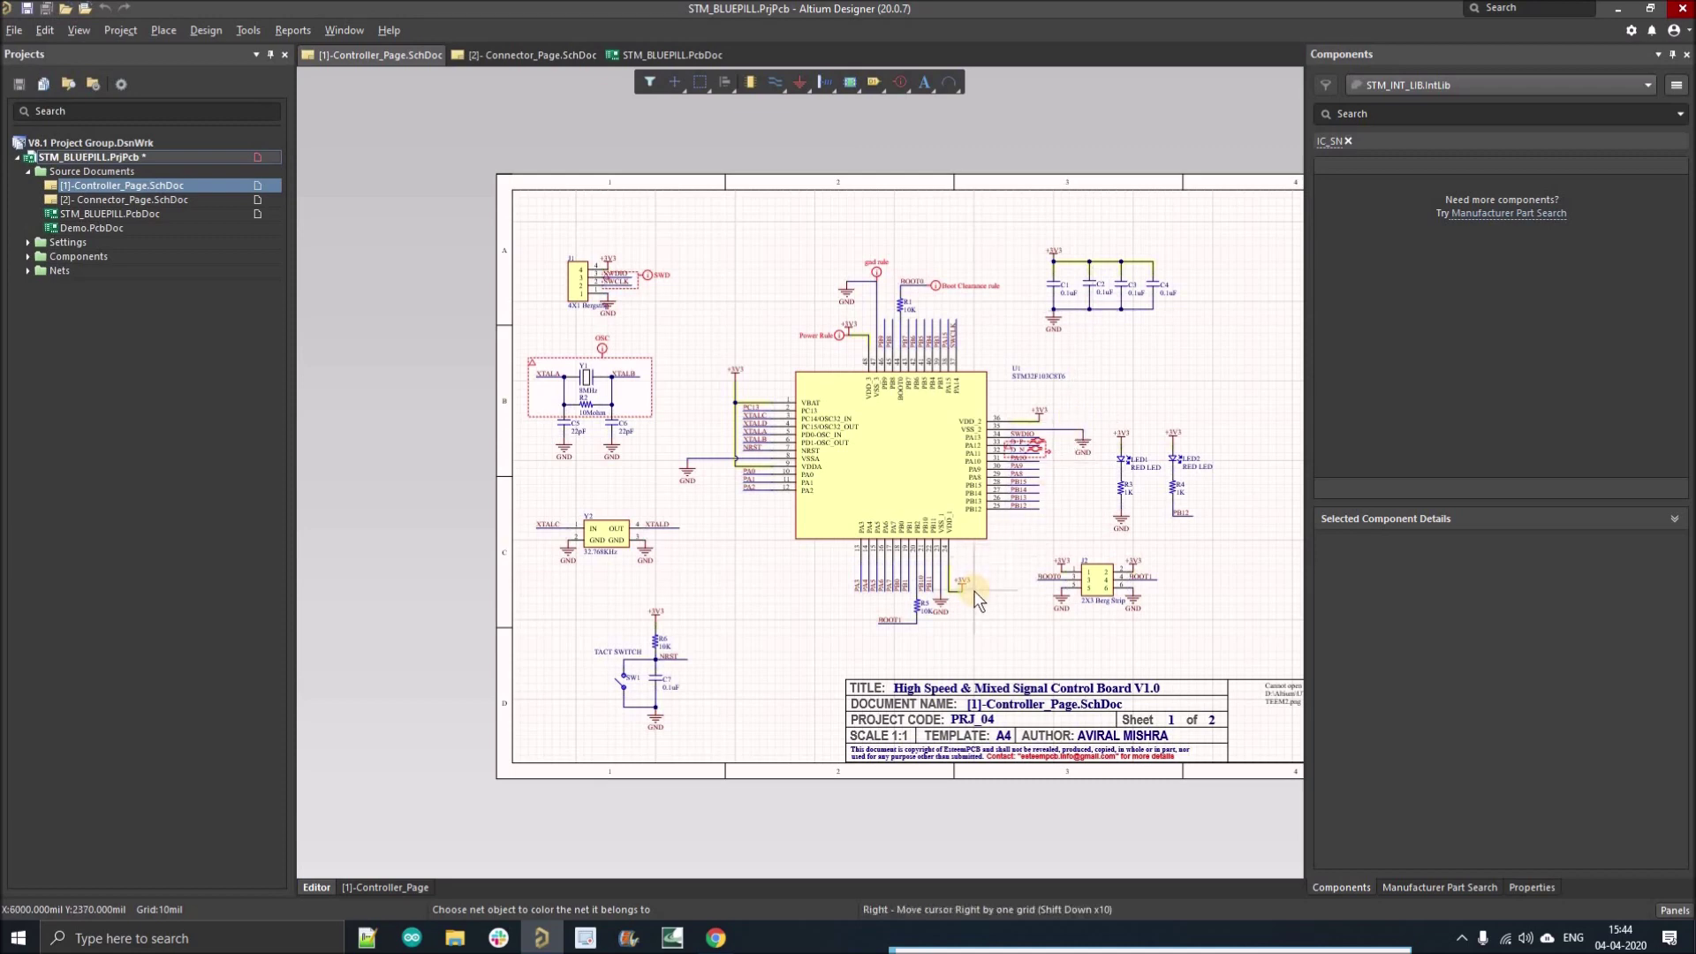
ctrl+scroll(746, 378, up, 2)
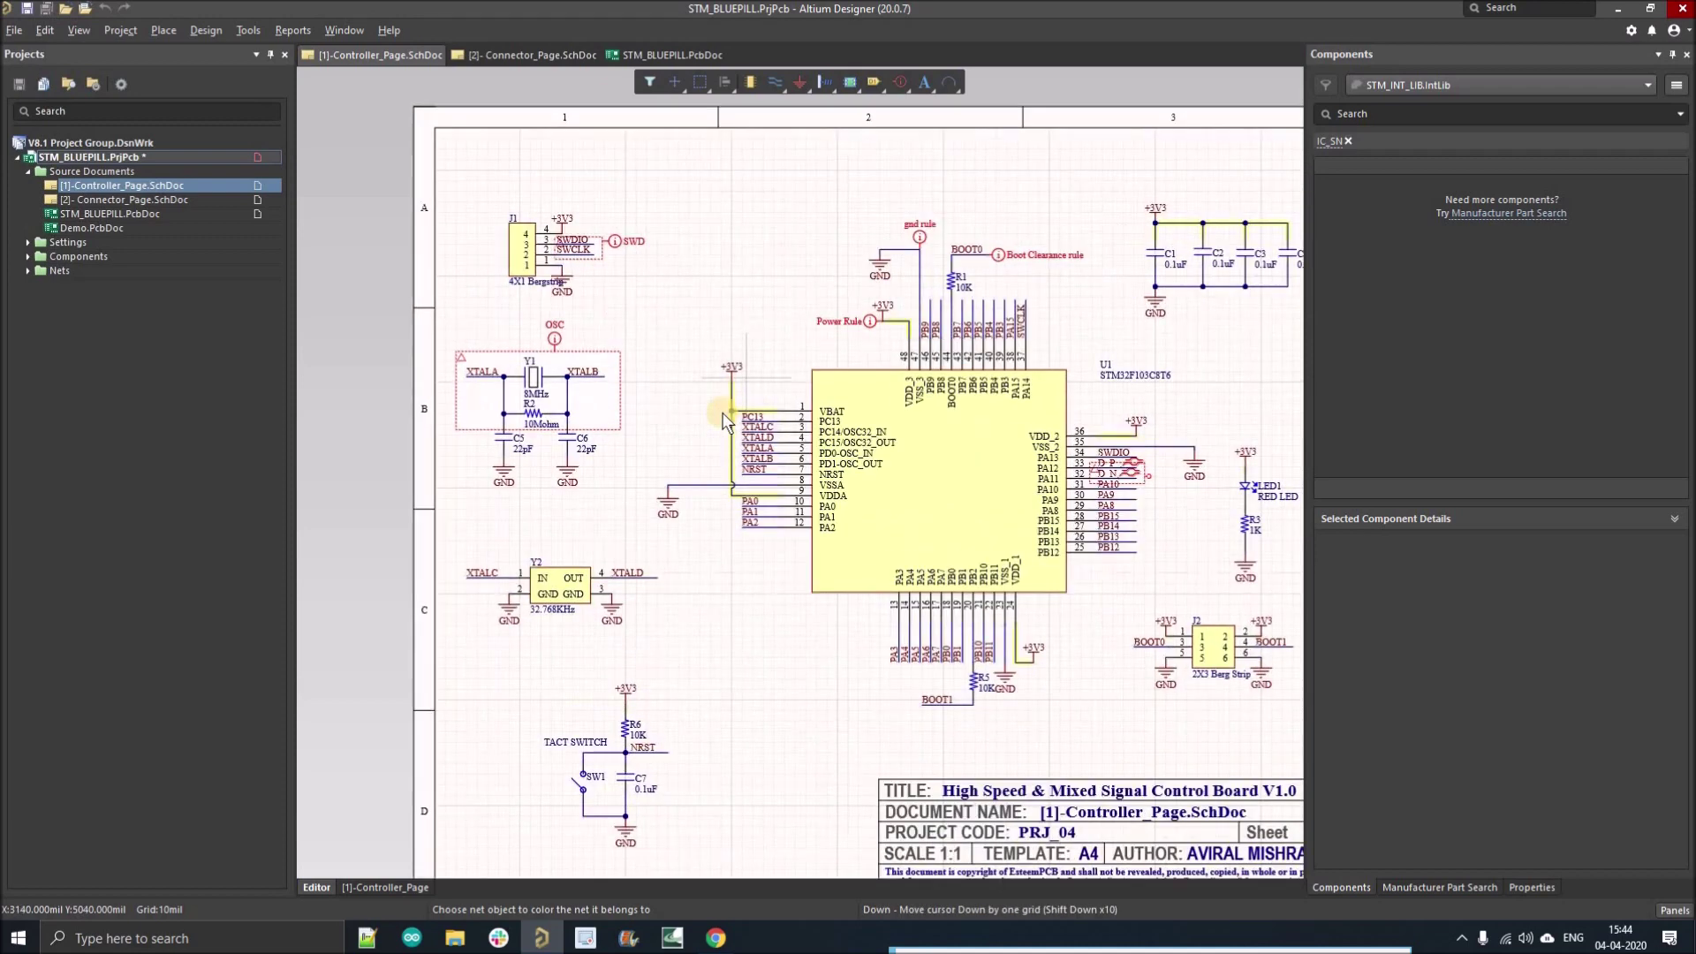
ctrl+scroll(724, 415, up, 3)
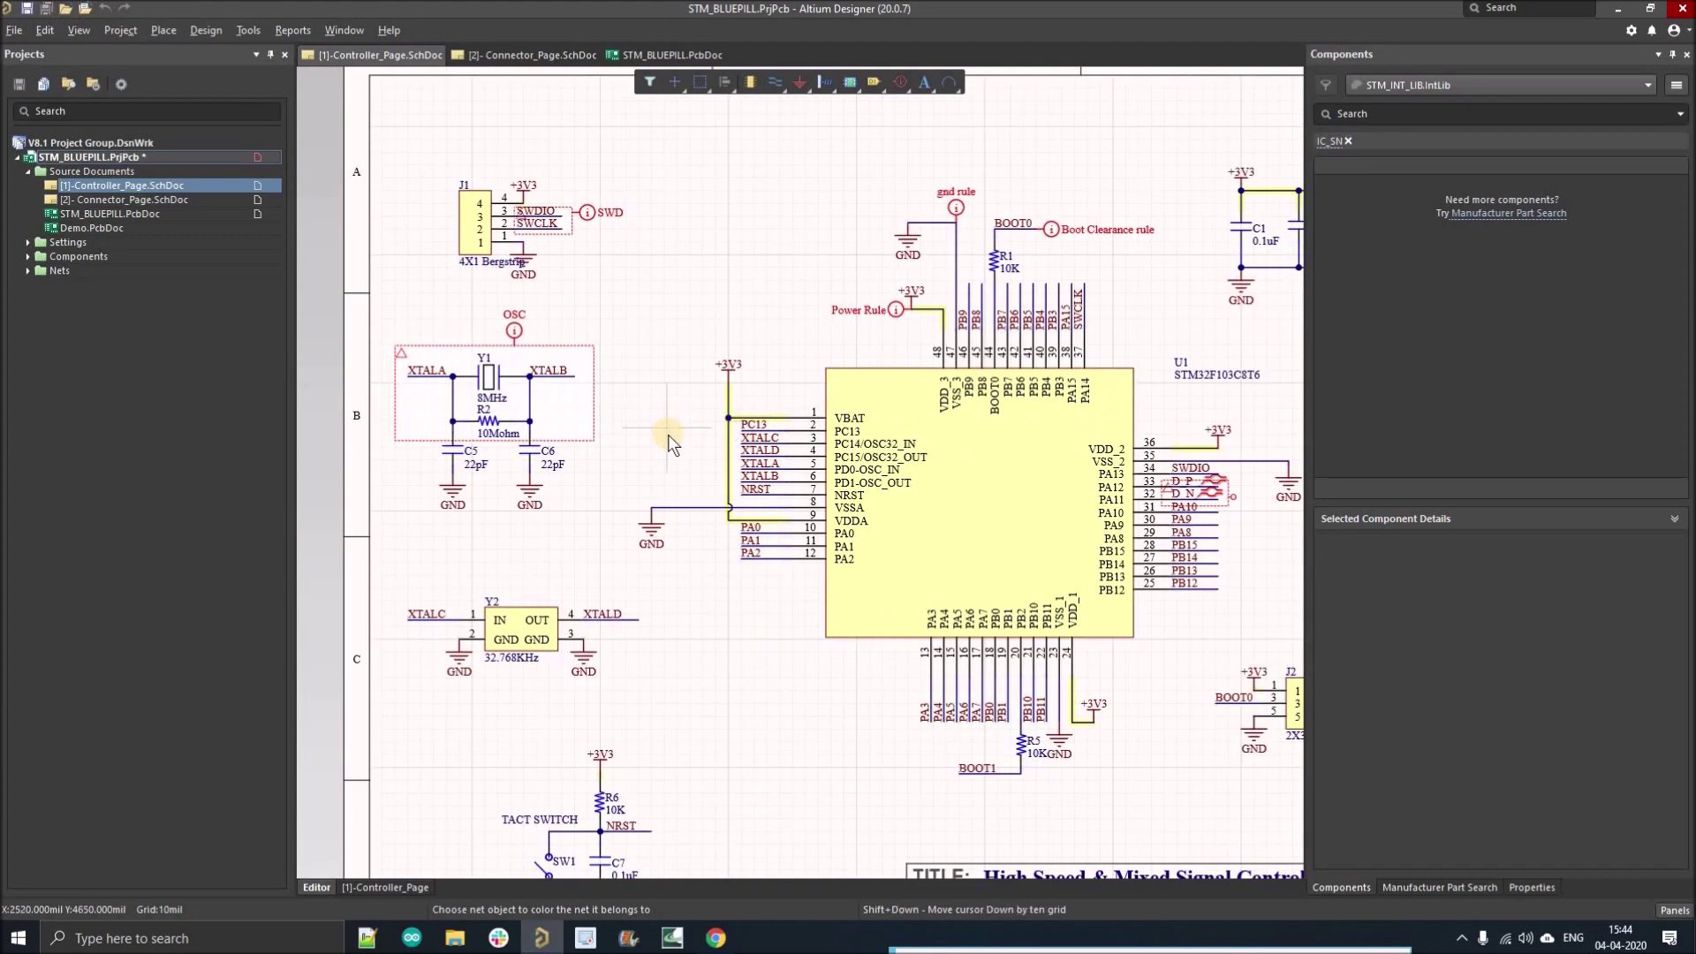
ctrl+scroll(668, 441, down, 2)
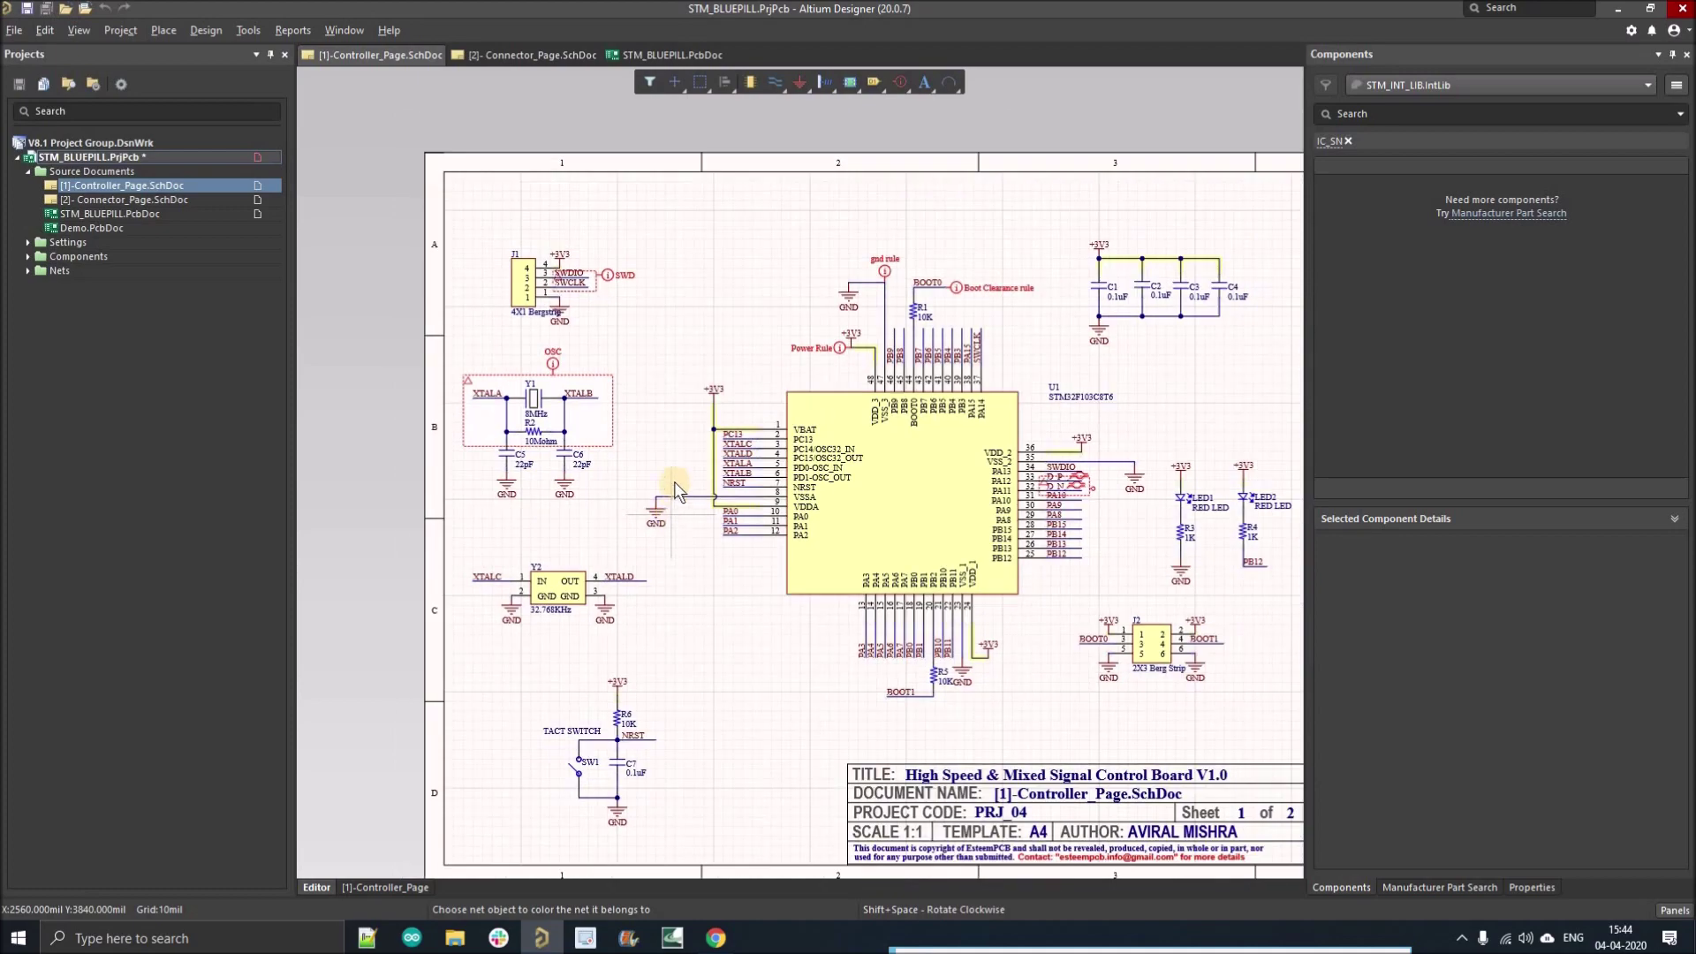
ctrl+scroll(673, 491, up, 2)
ctrl+scroll(675, 485, down, 1)
ctrl+scroll(776, 572, down, 2)
ctrl+scroll(770, 519, up, 4)
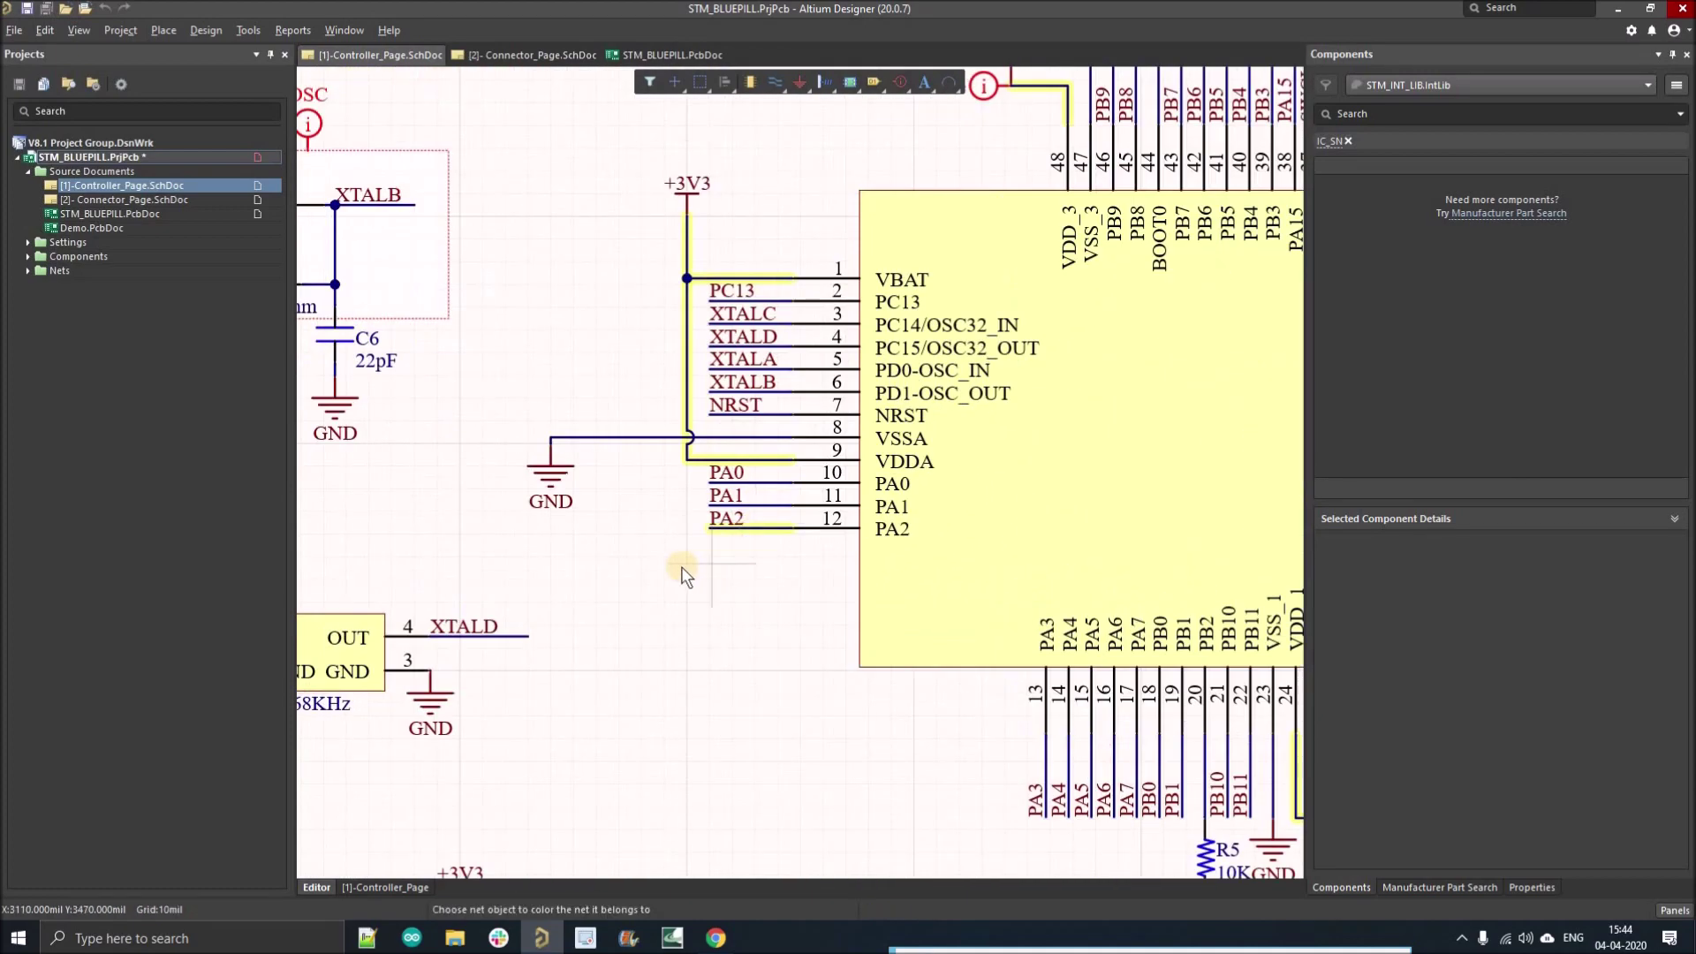
ctrl+scroll(690, 561, down, 2)
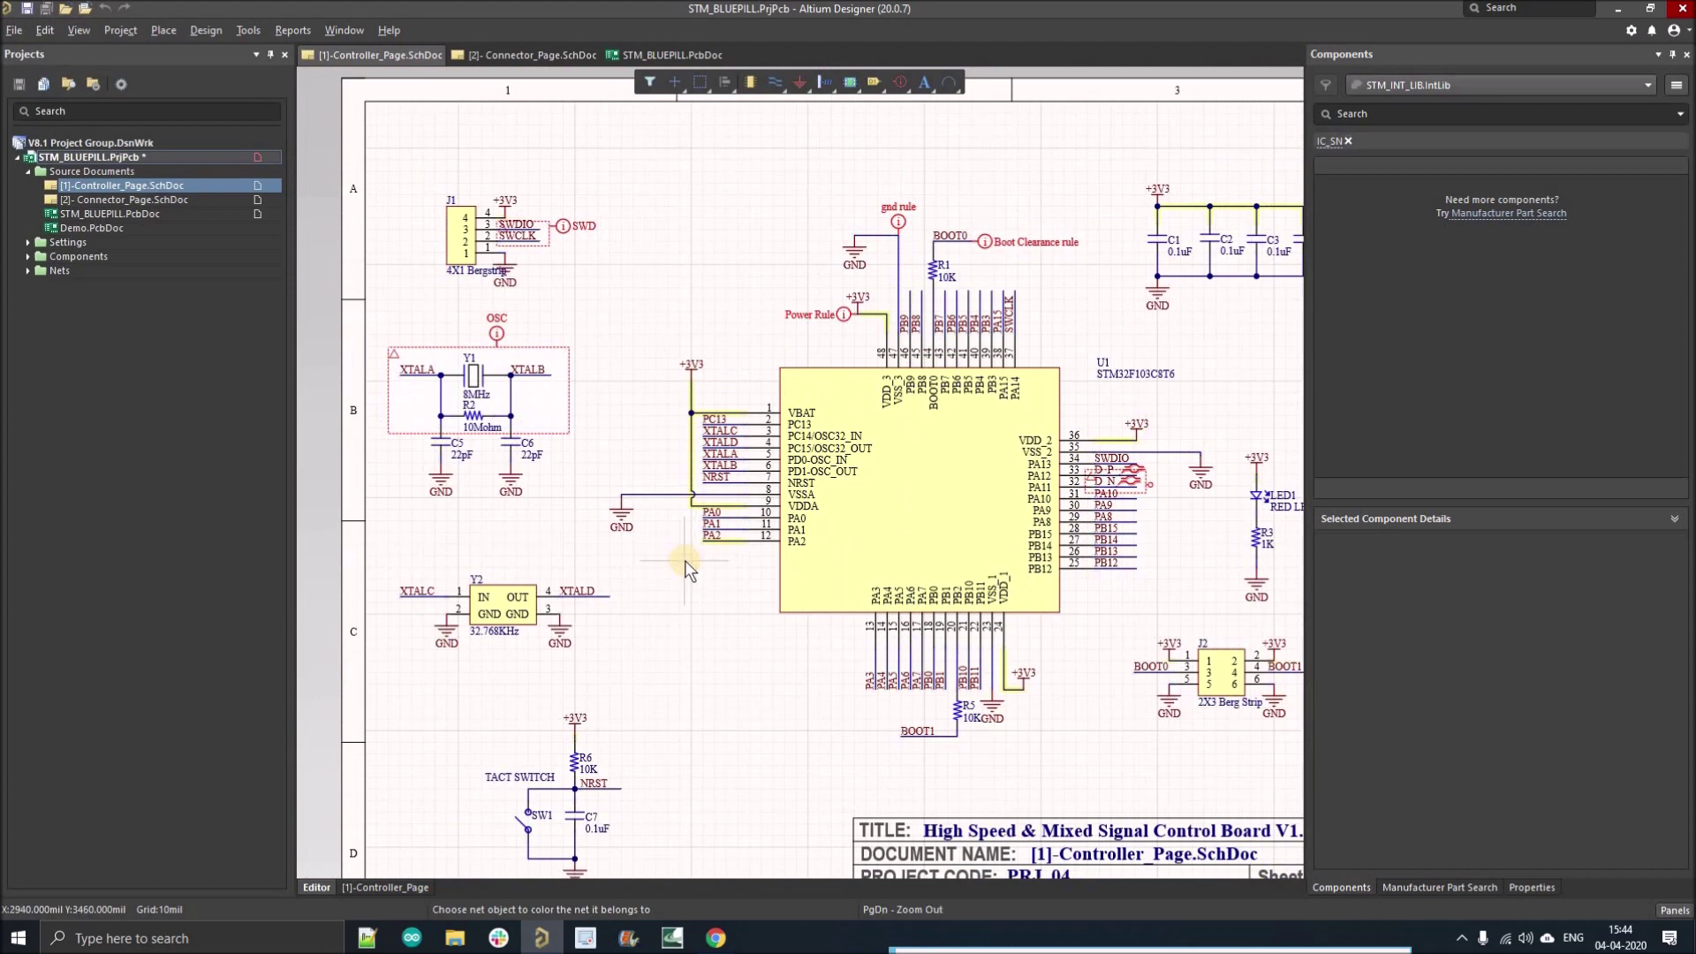
key(Escape)
click(74, 33)
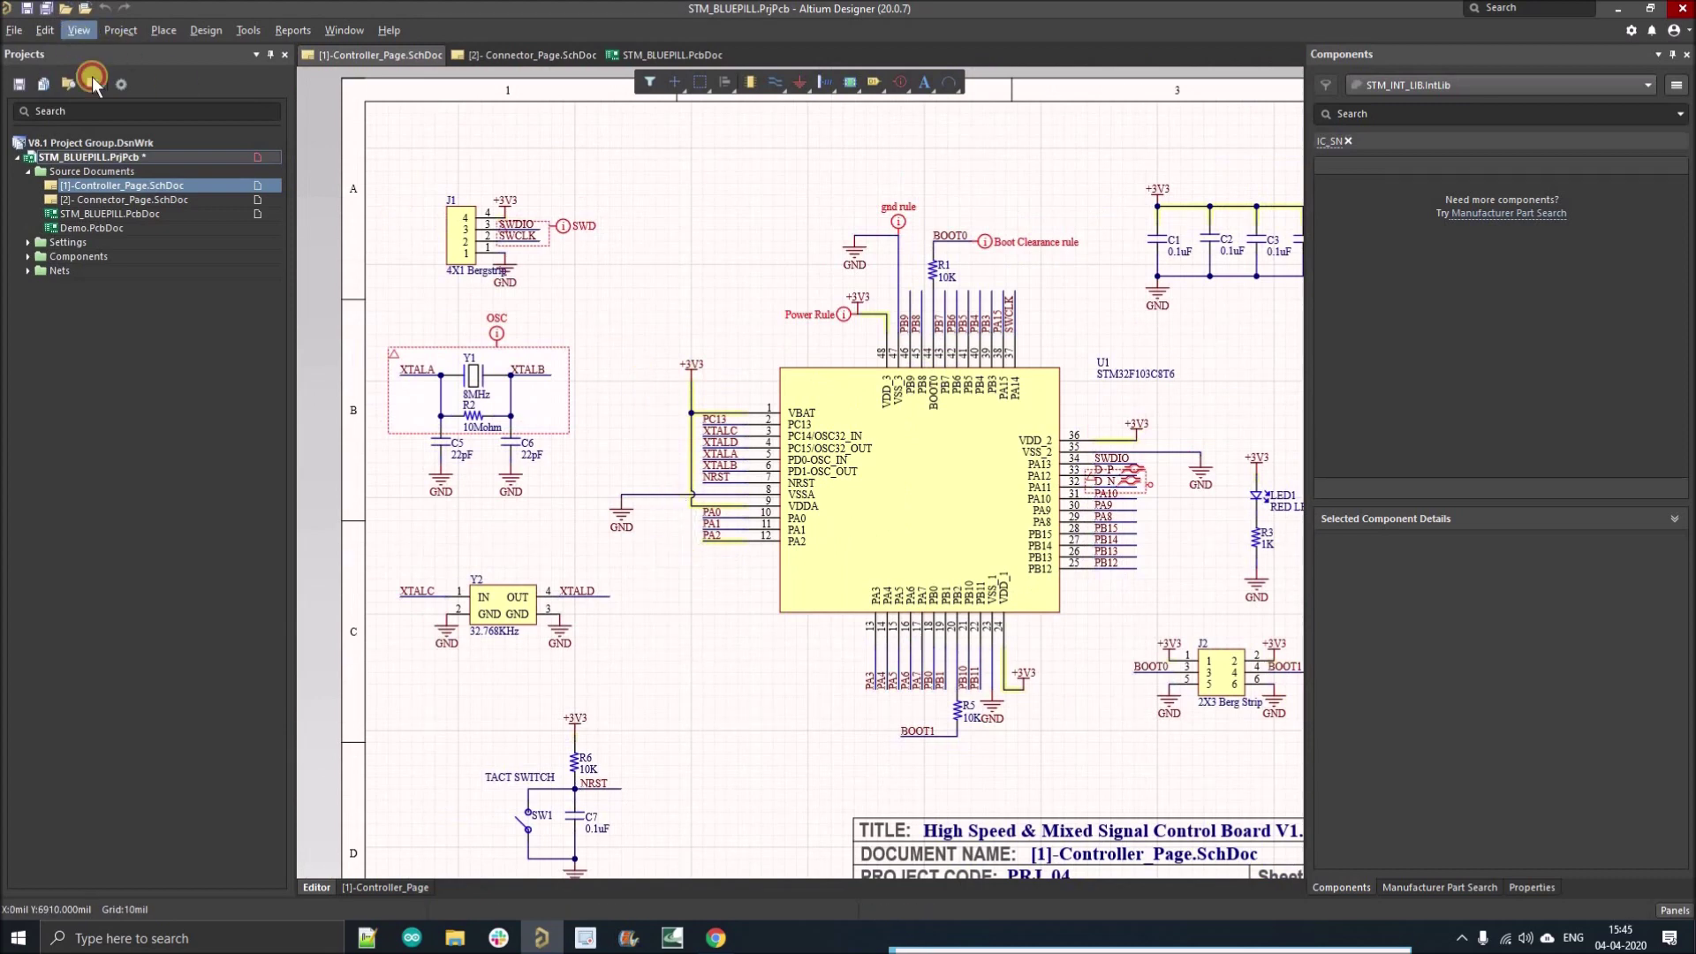
Step: Colour the XTALB and XTALA nets dark green
mouse_move(230, 281)
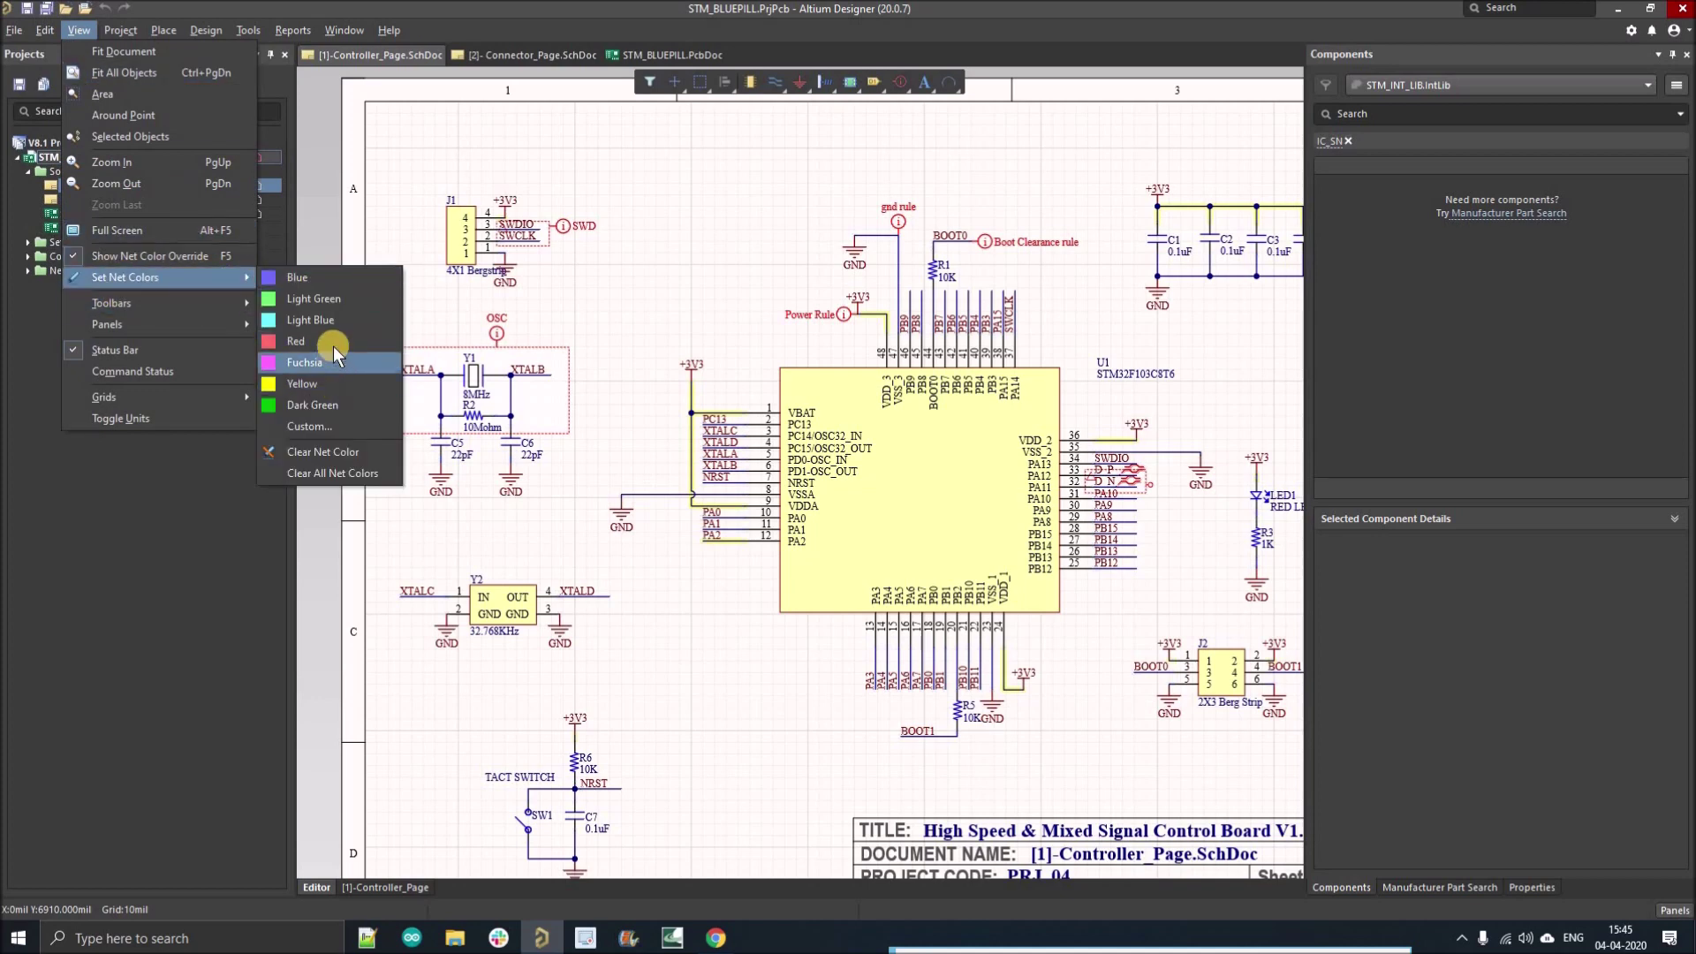
click(318, 405)
click(532, 374)
ctrl+scroll(531, 375, up, 2)
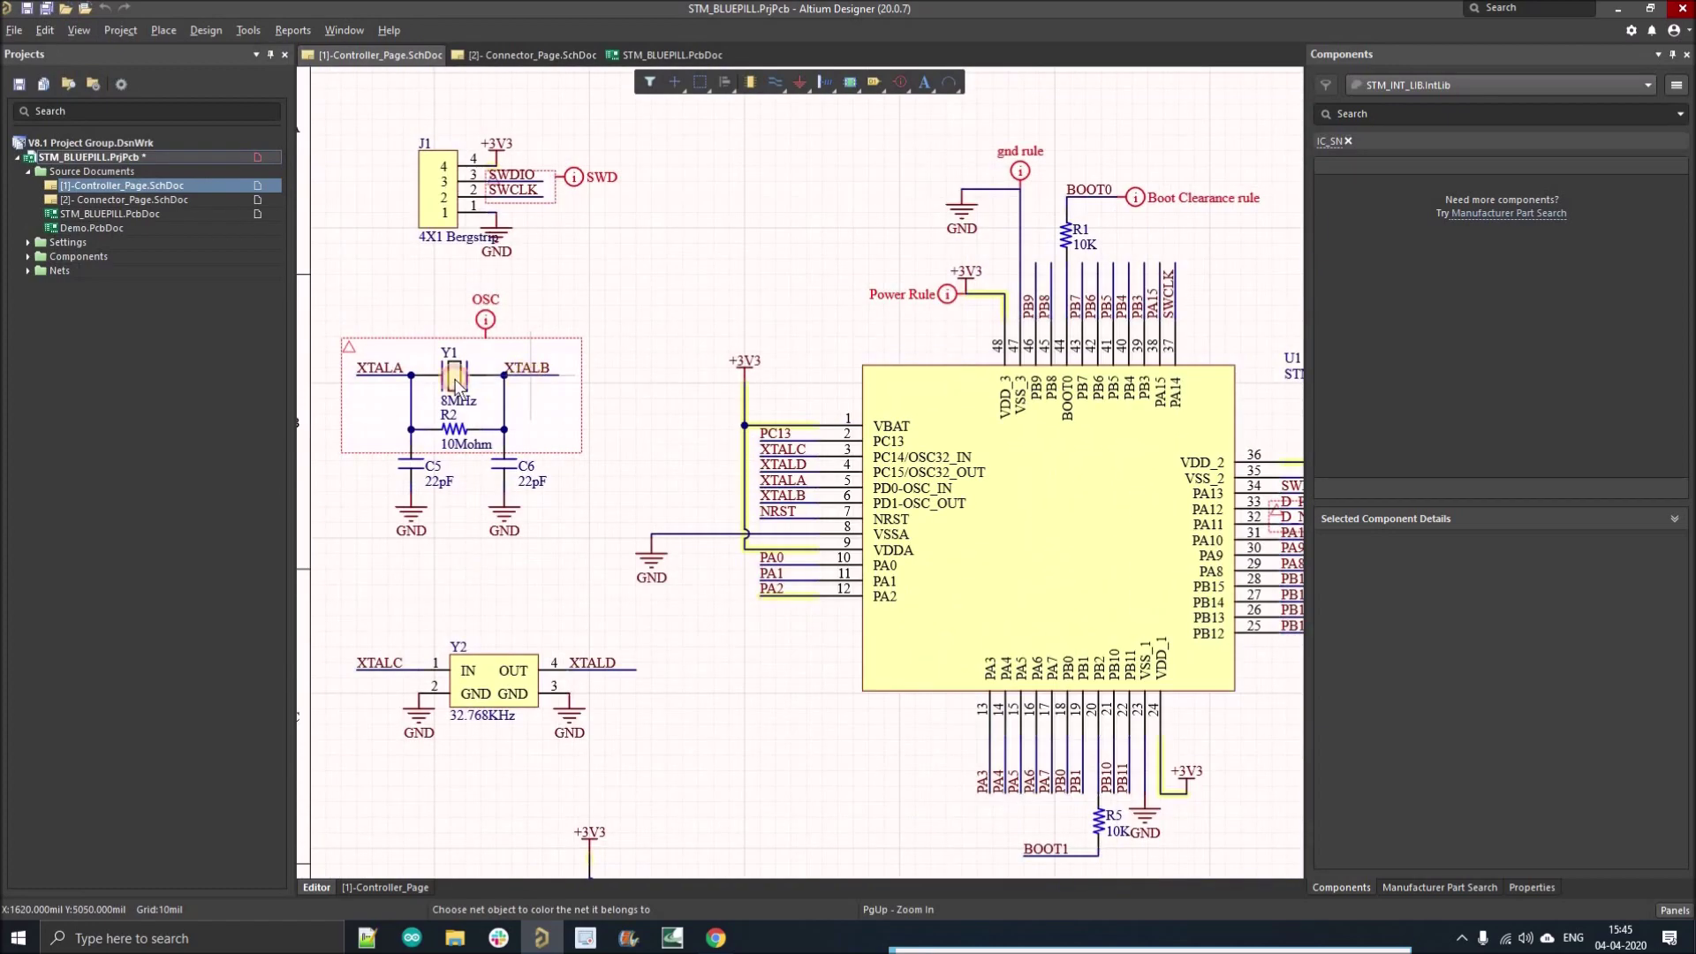
click(405, 374)
ctrl+scroll(512, 357, down, 2)
ctrl+scroll(574, 341, down, 2)
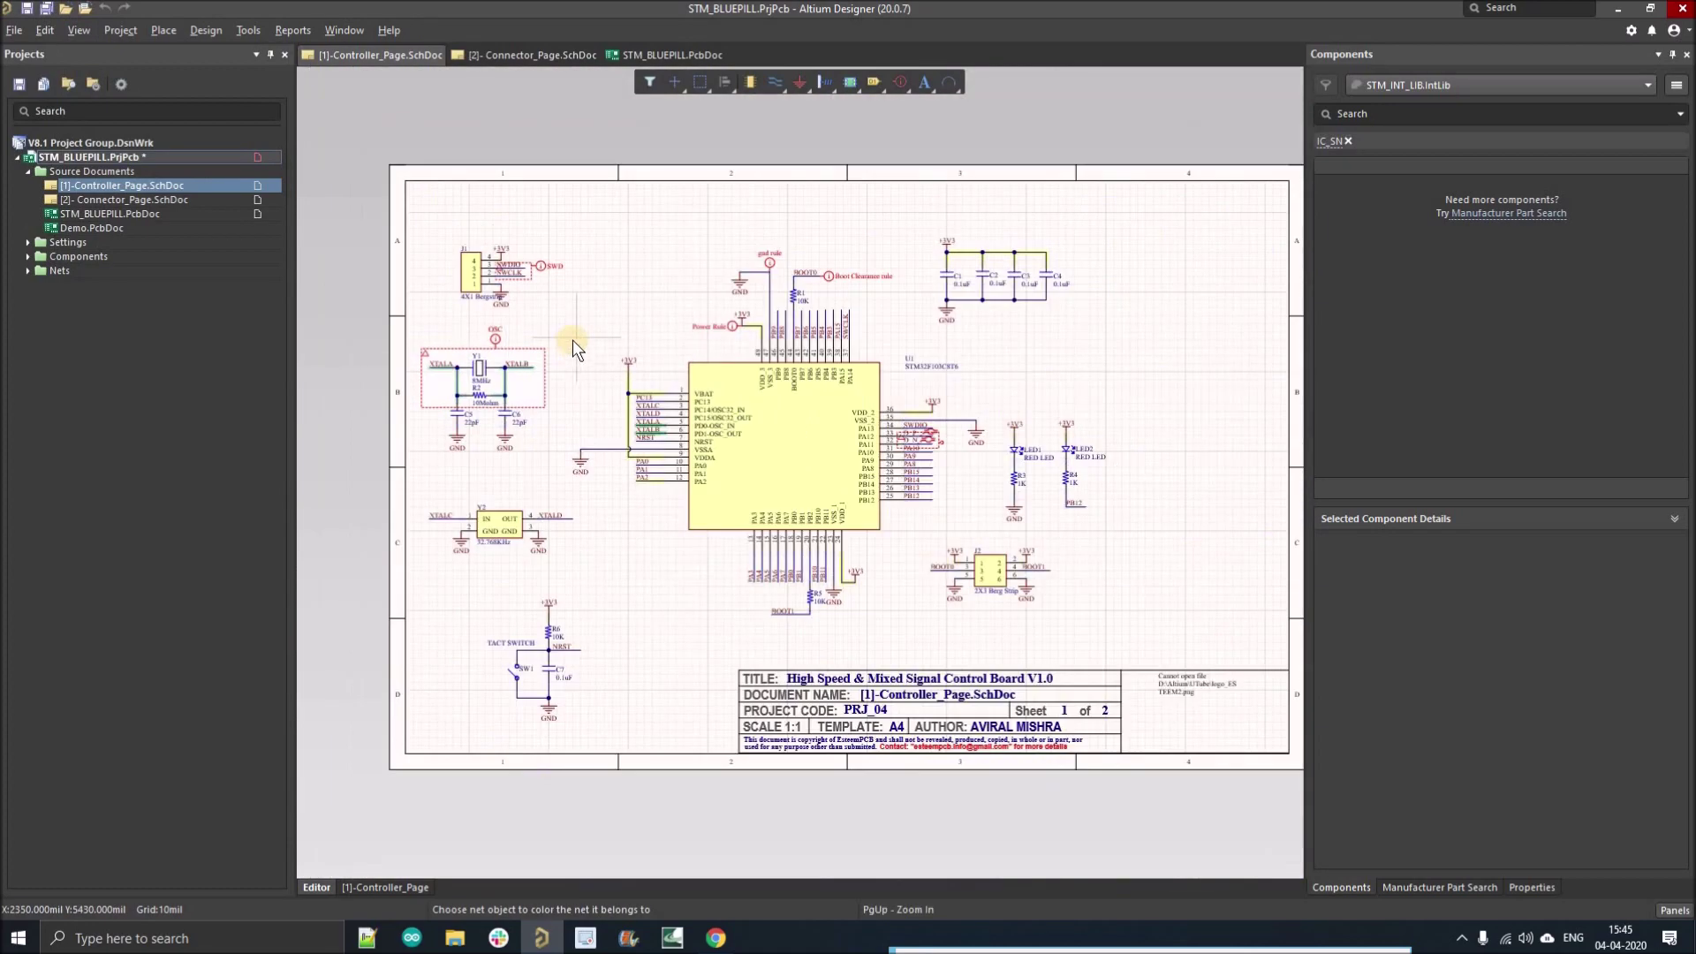
ctrl+scroll(569, 353, down, 1)
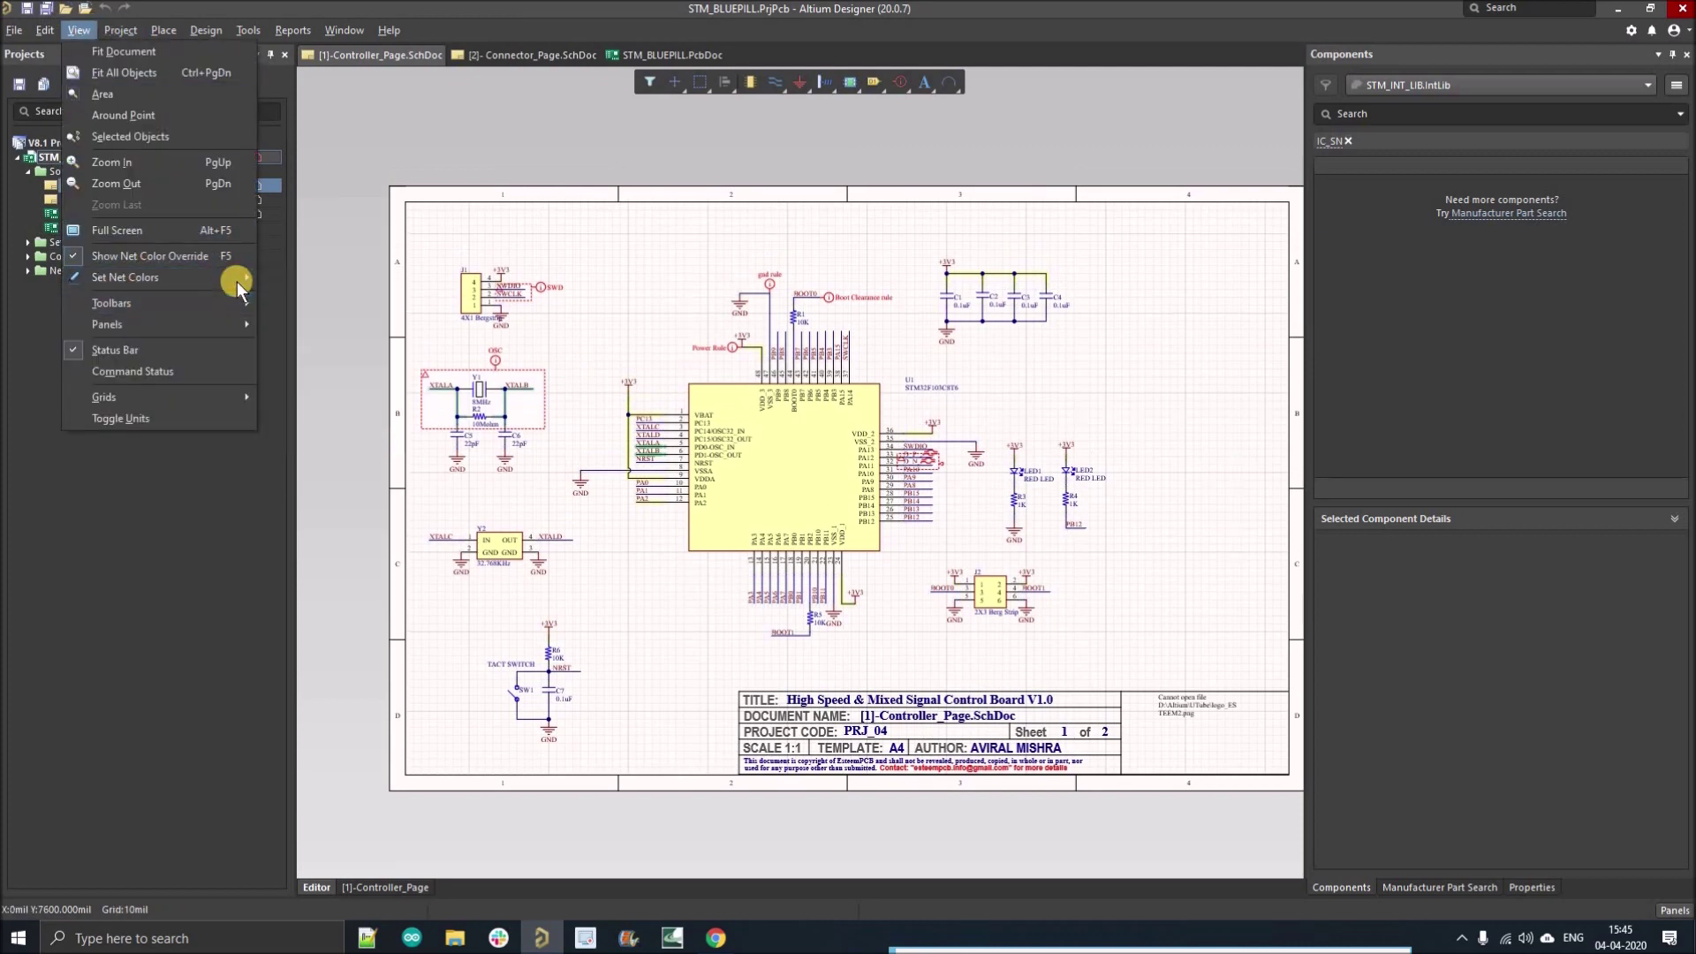
Step: Colour the D P and D N nets light blue and zoom out around U1
mouse_move(237, 277)
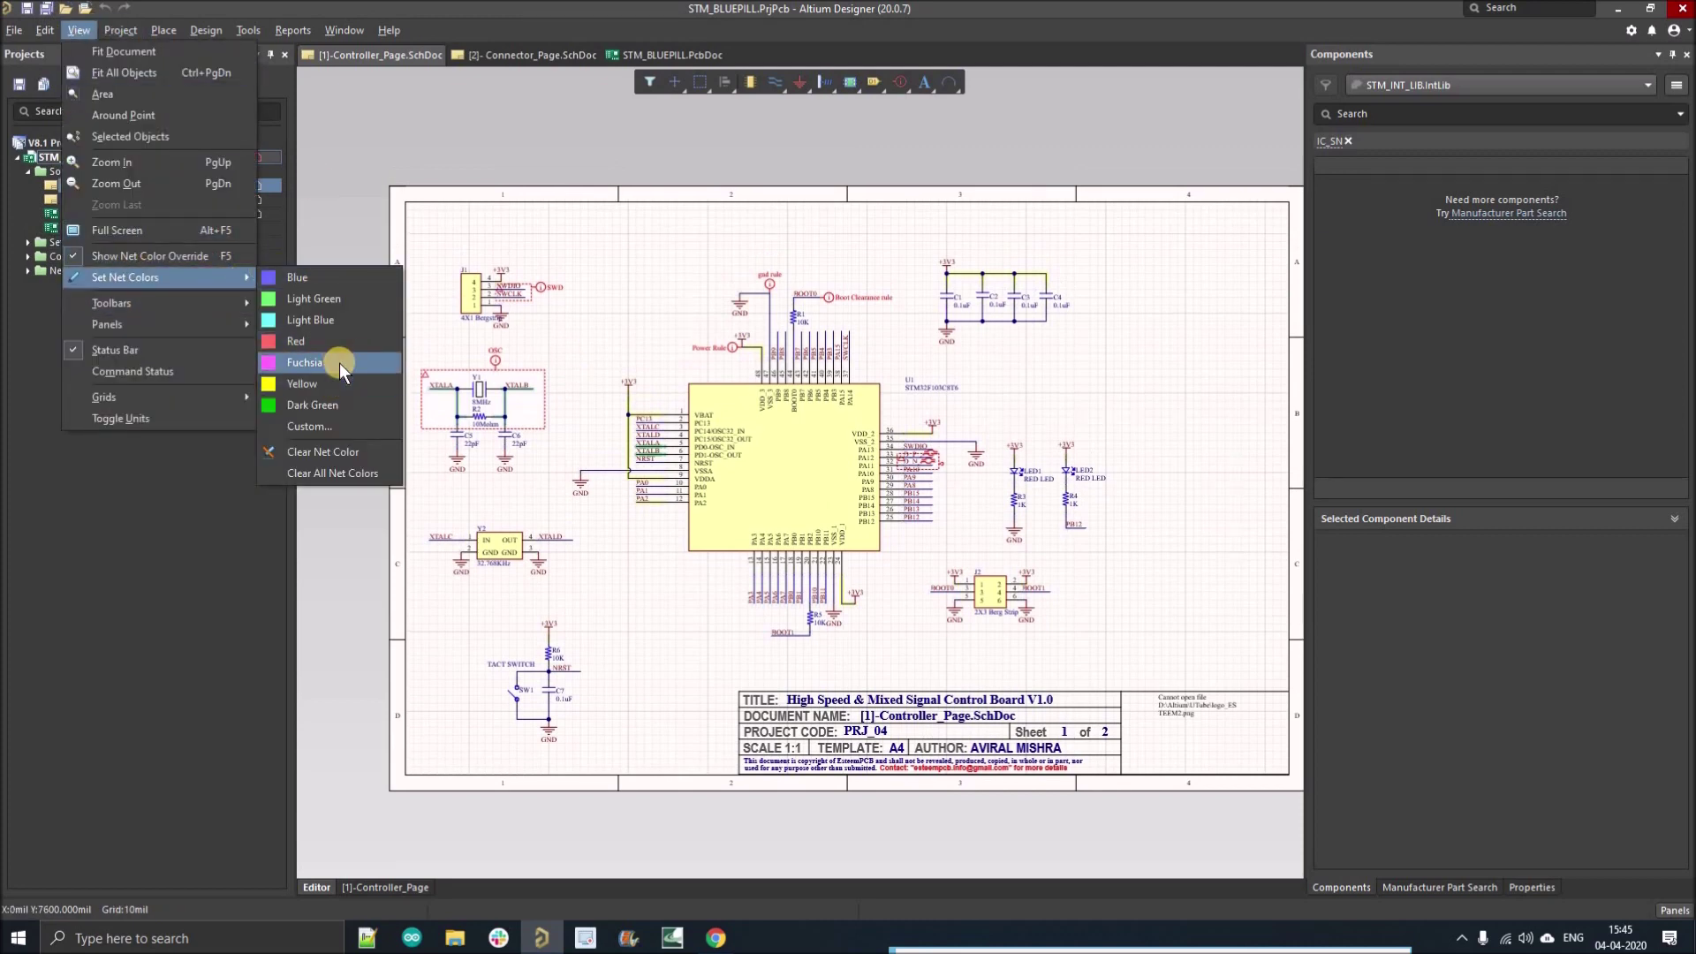
click(342, 322)
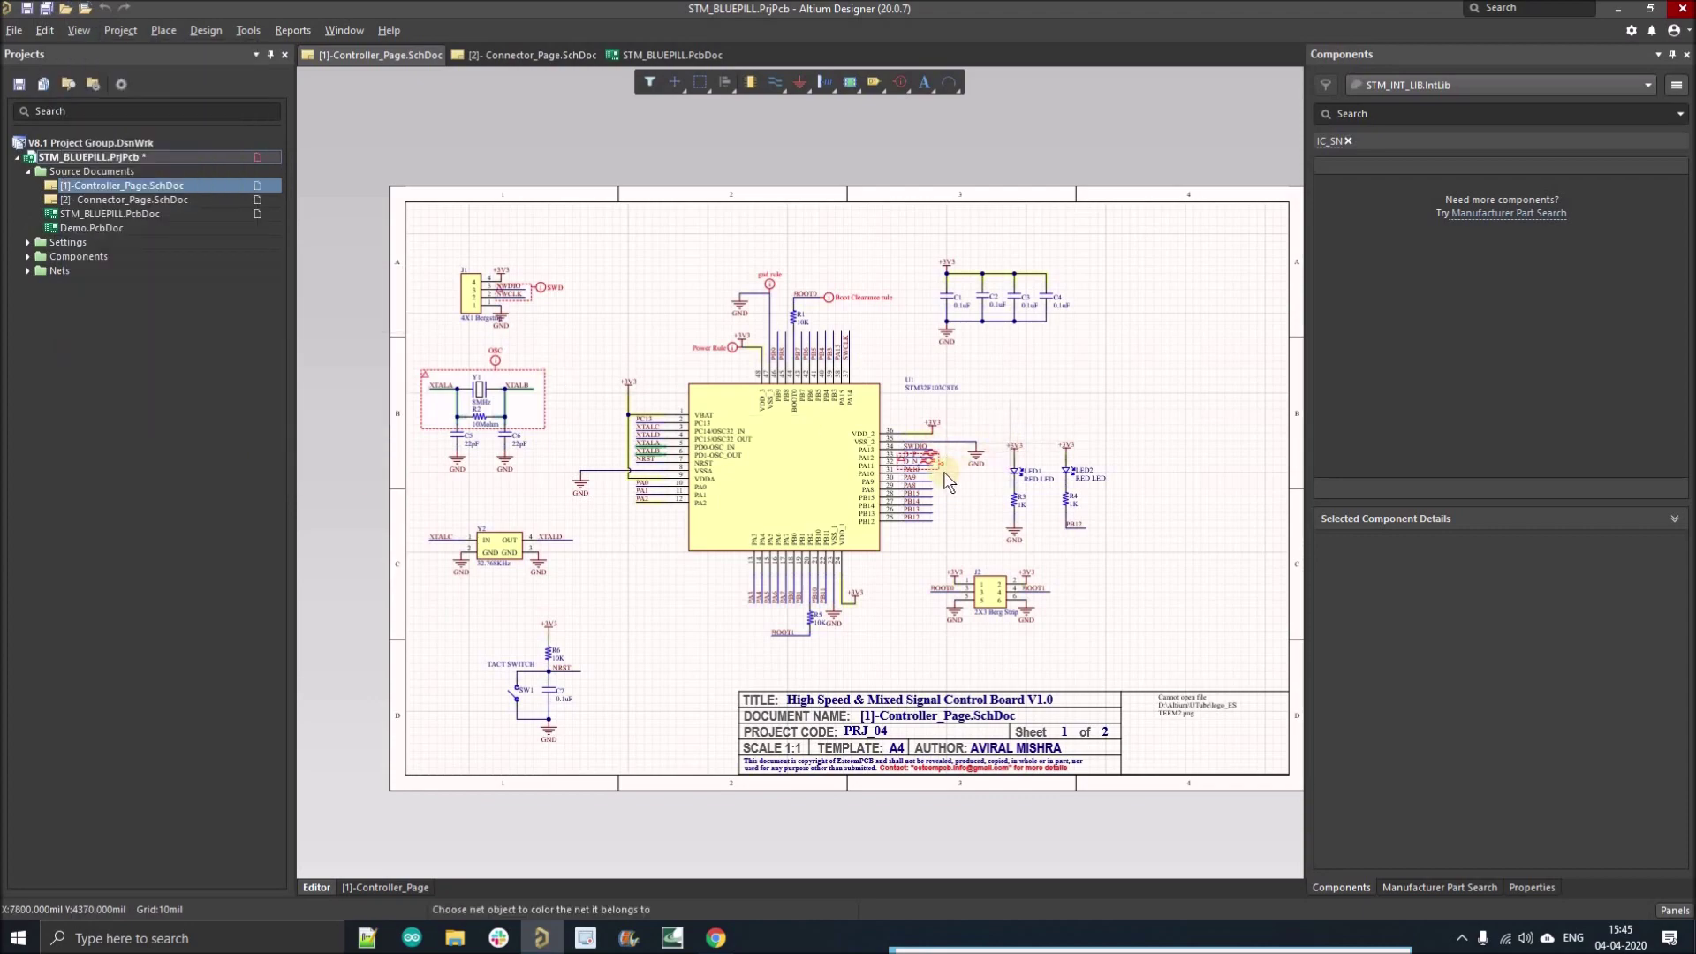
key(Page_Up)
key(Page_Up)
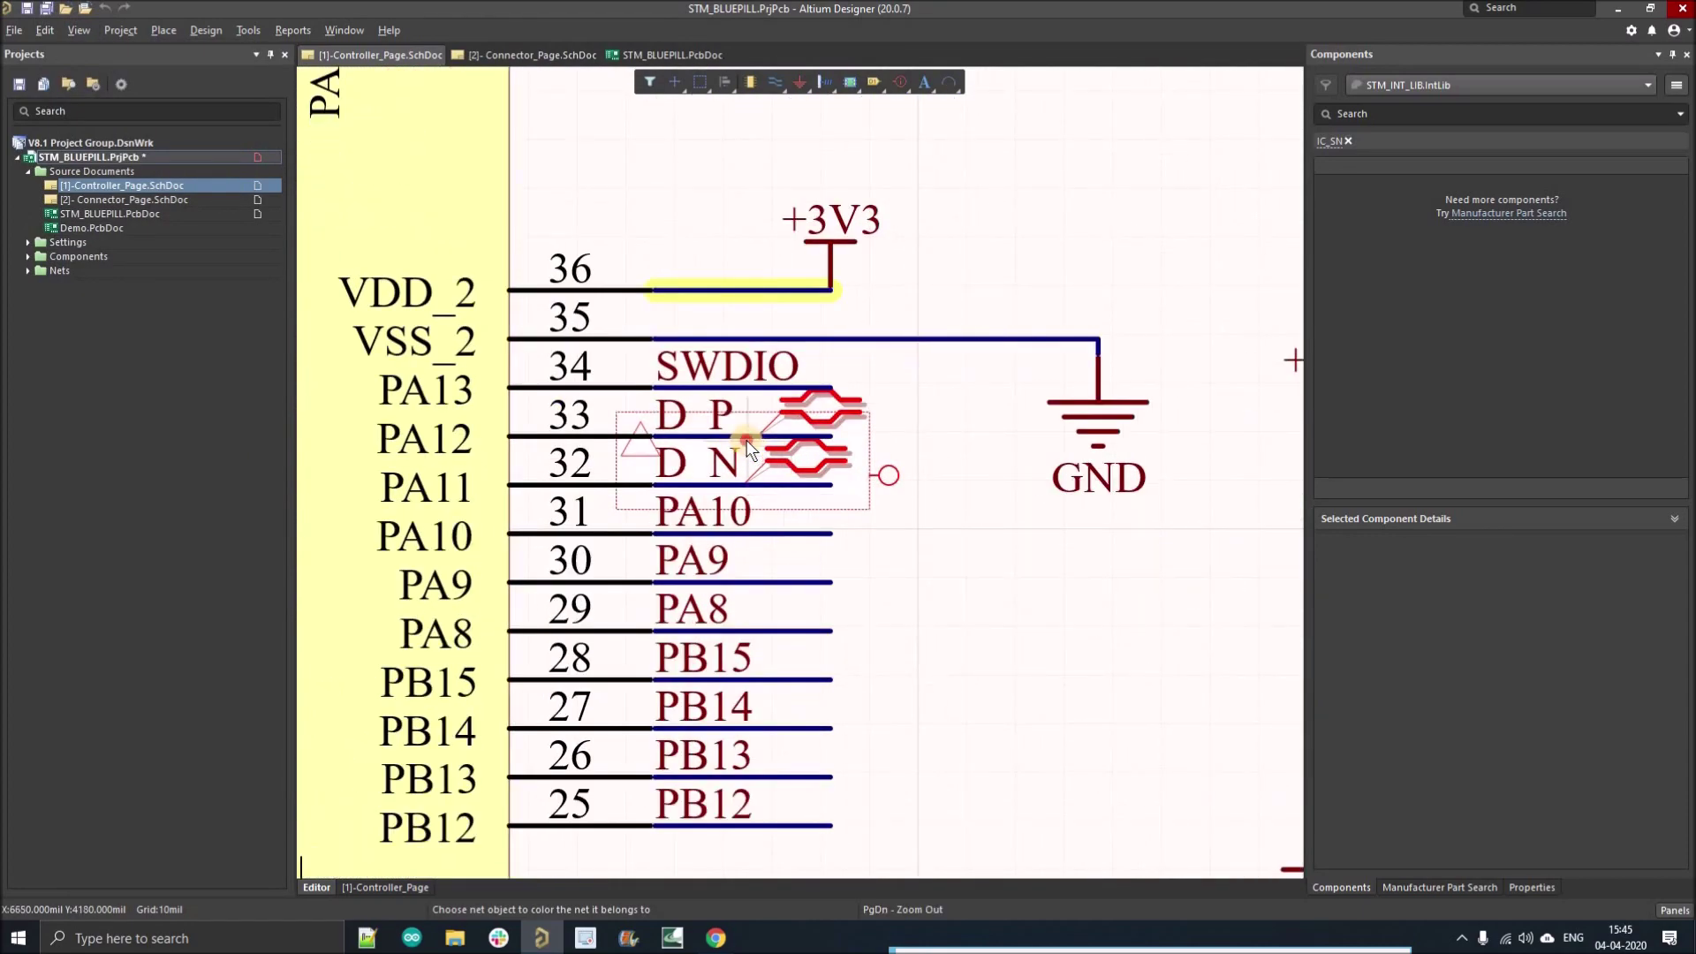
click(746, 438)
click(752, 485)
key(Page_Down)
key(Page_Down)
key(Page_Down)
key(Page_Down)
key(Page_Down)
key(Page_Up)
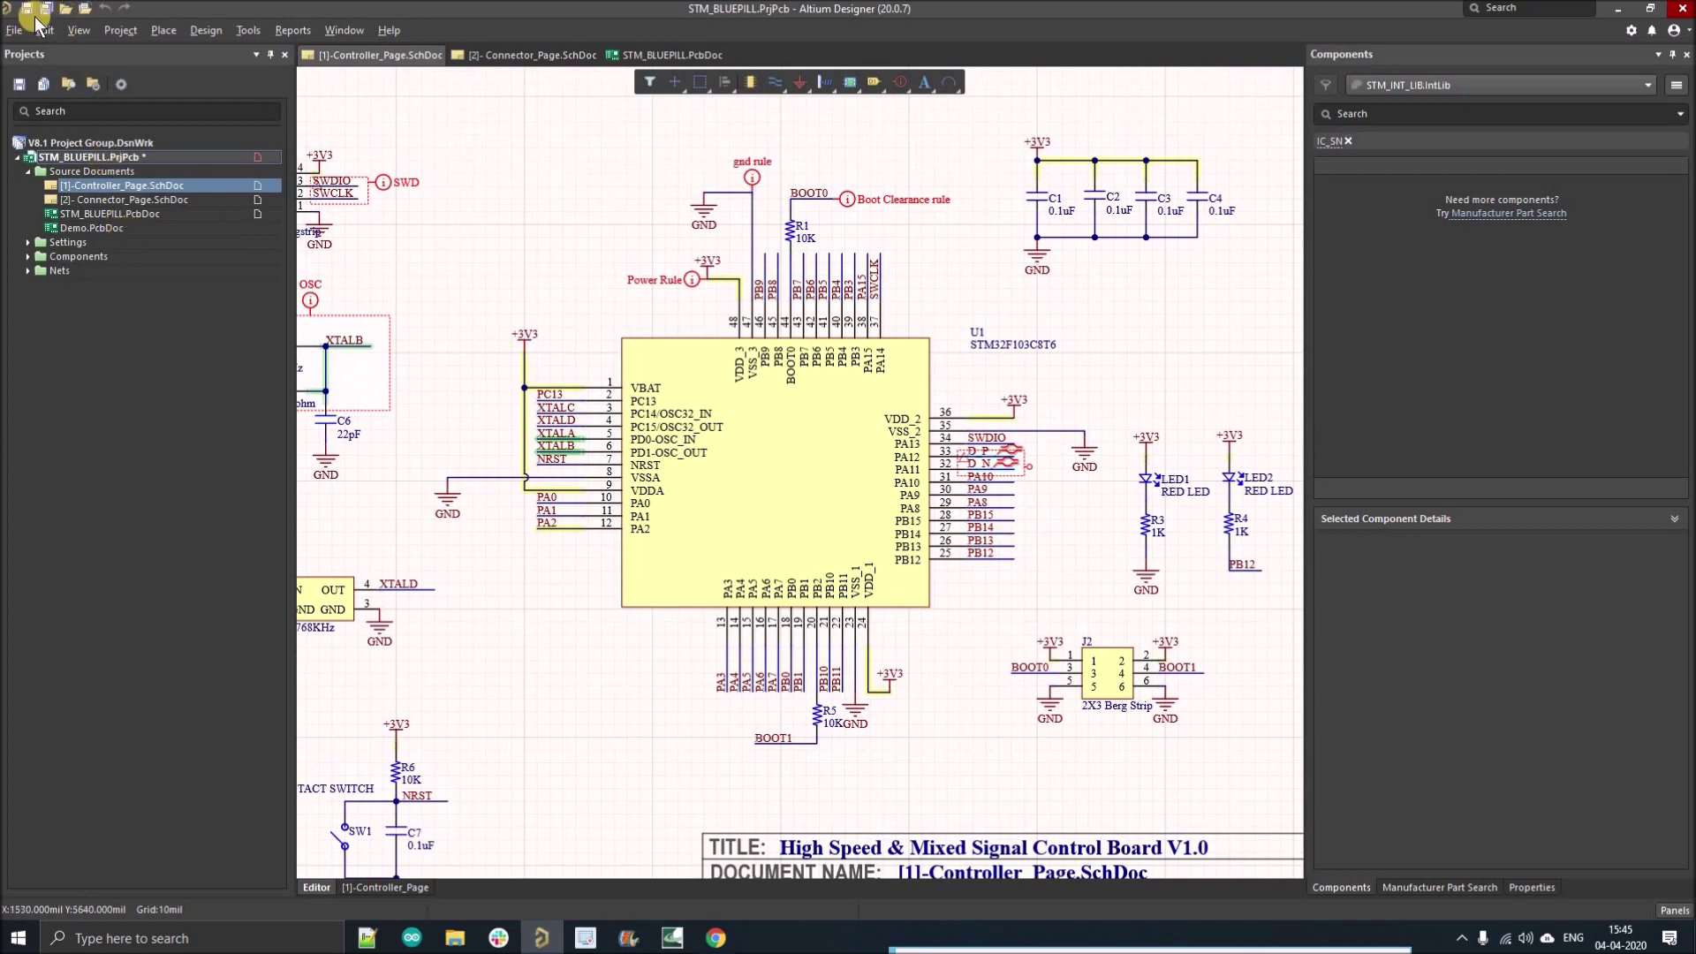
Step: Save the project and import the six net colour changes into STM_BLUEPILL.PcbDoc via ECO
click(29, 11)
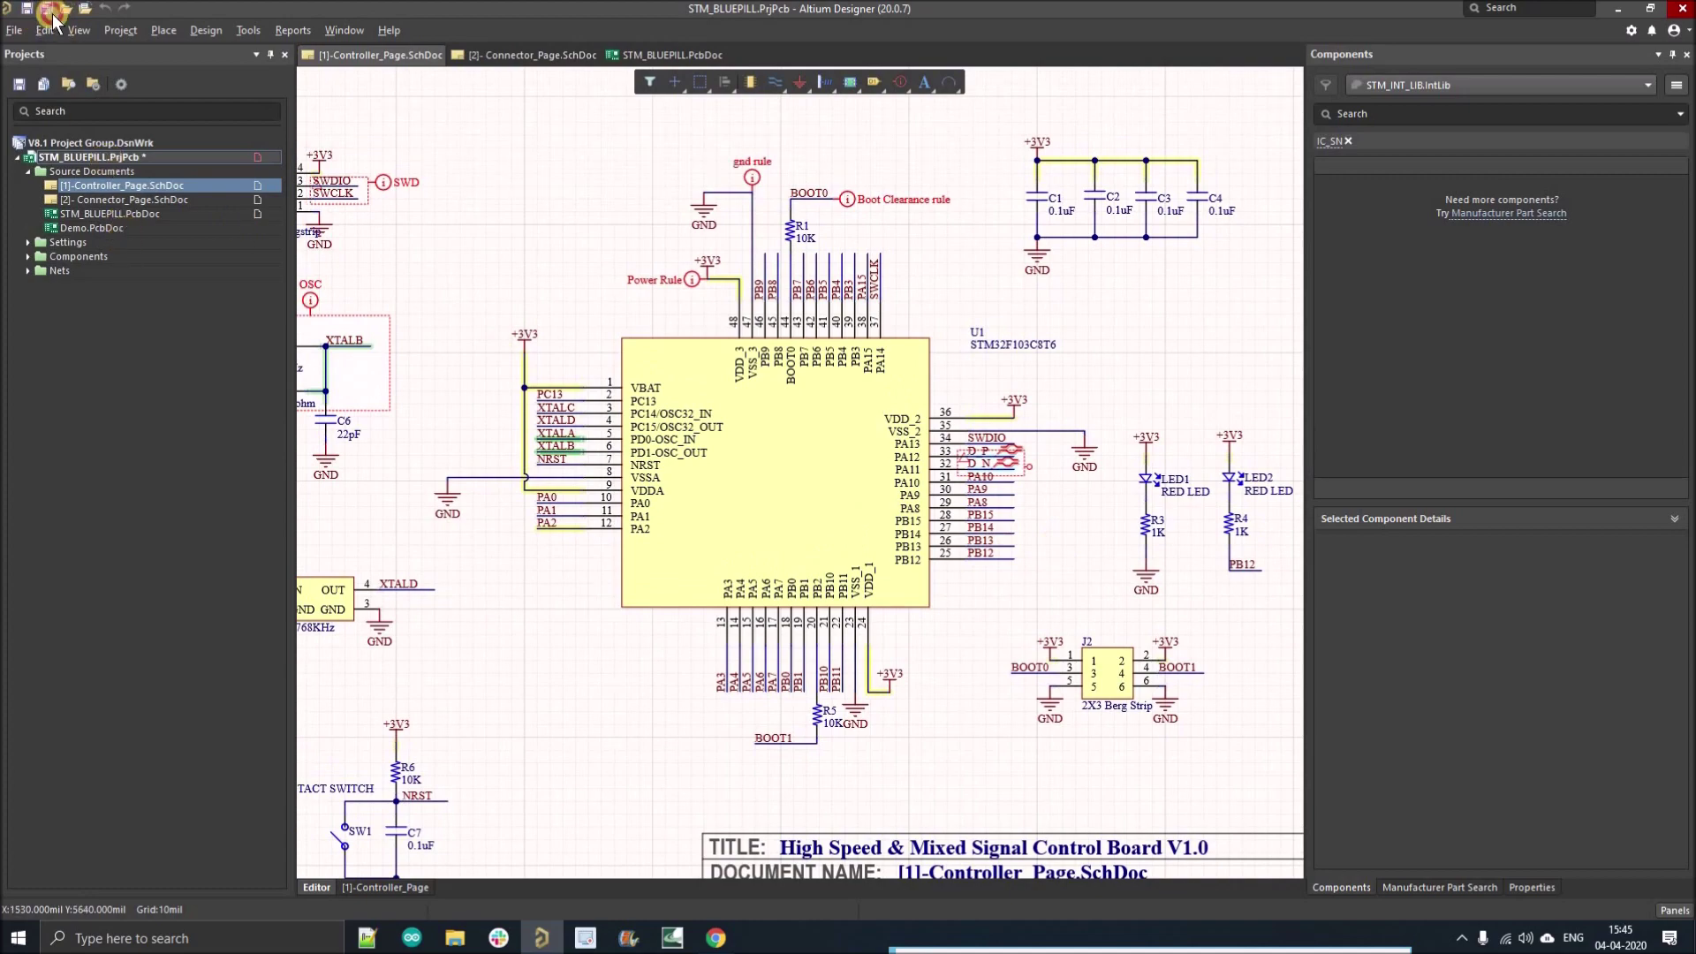
double_click(126, 215)
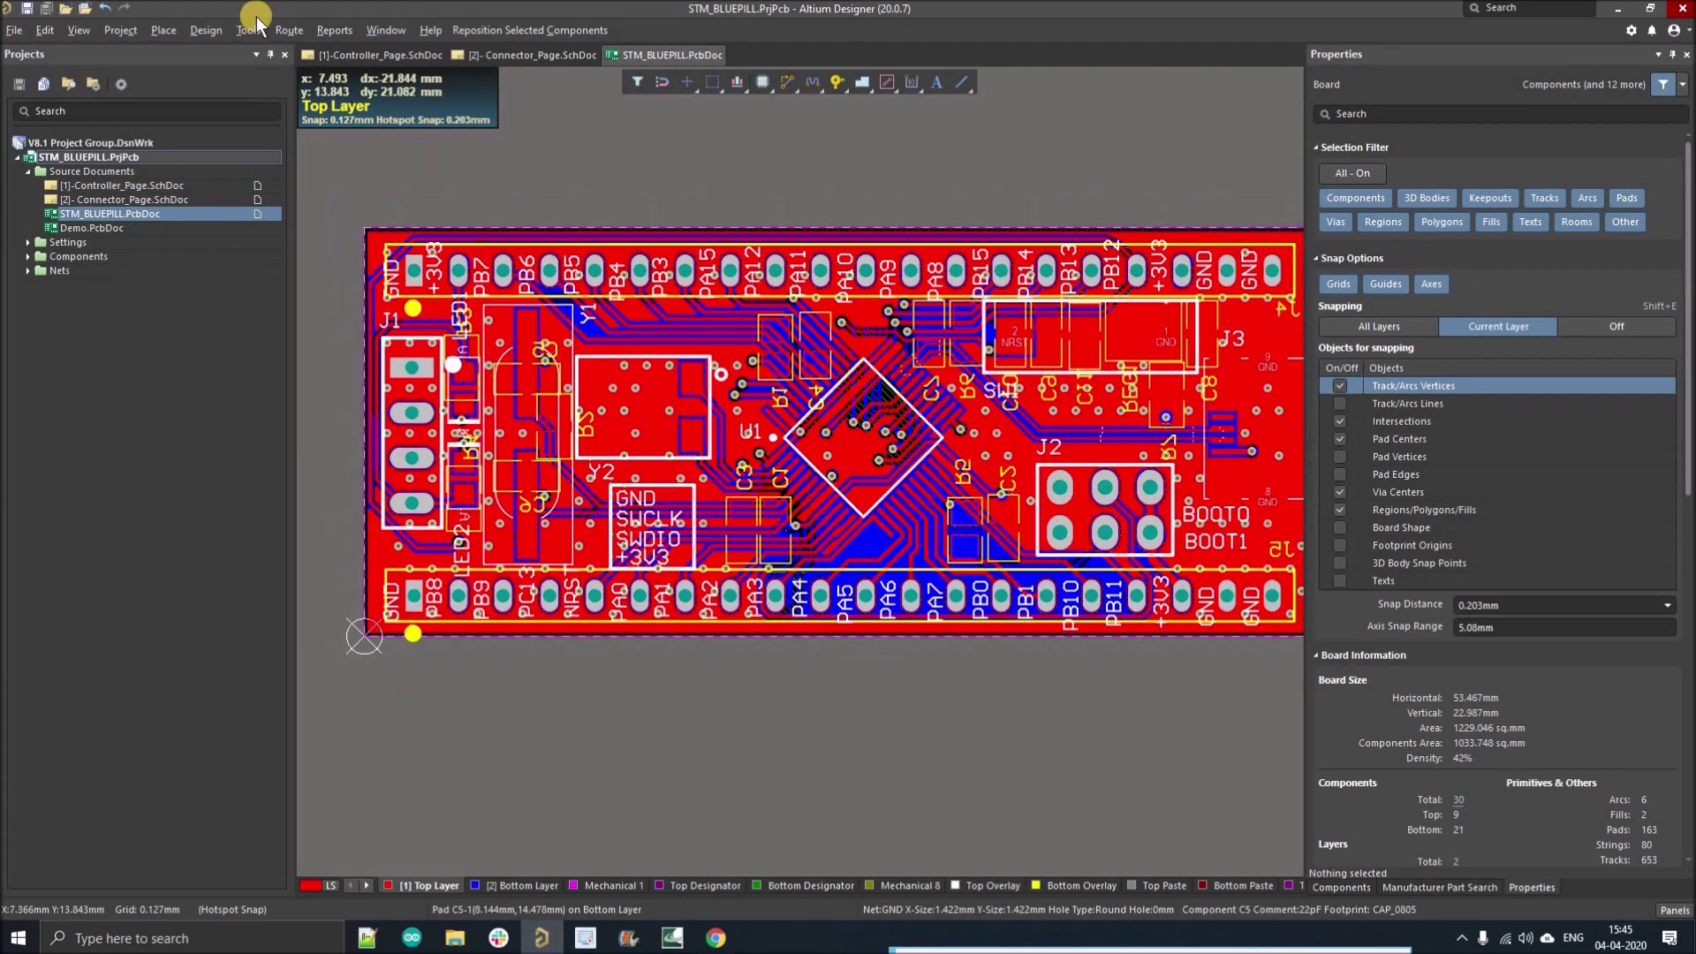
click(202, 33)
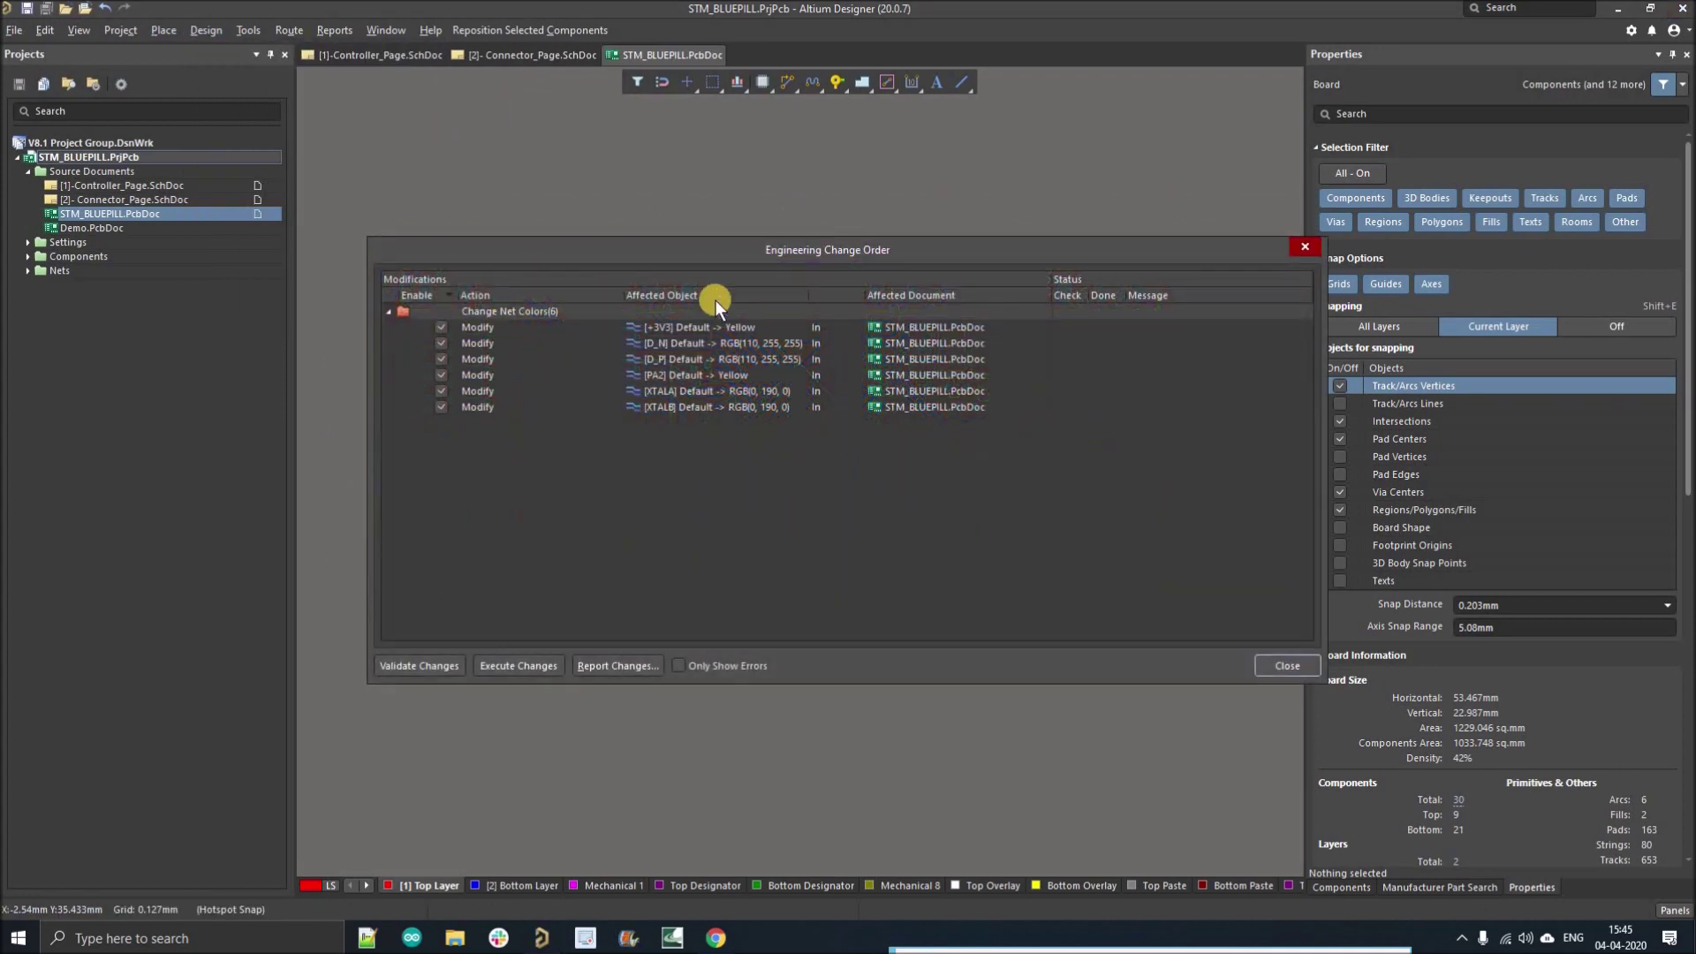
click(503, 665)
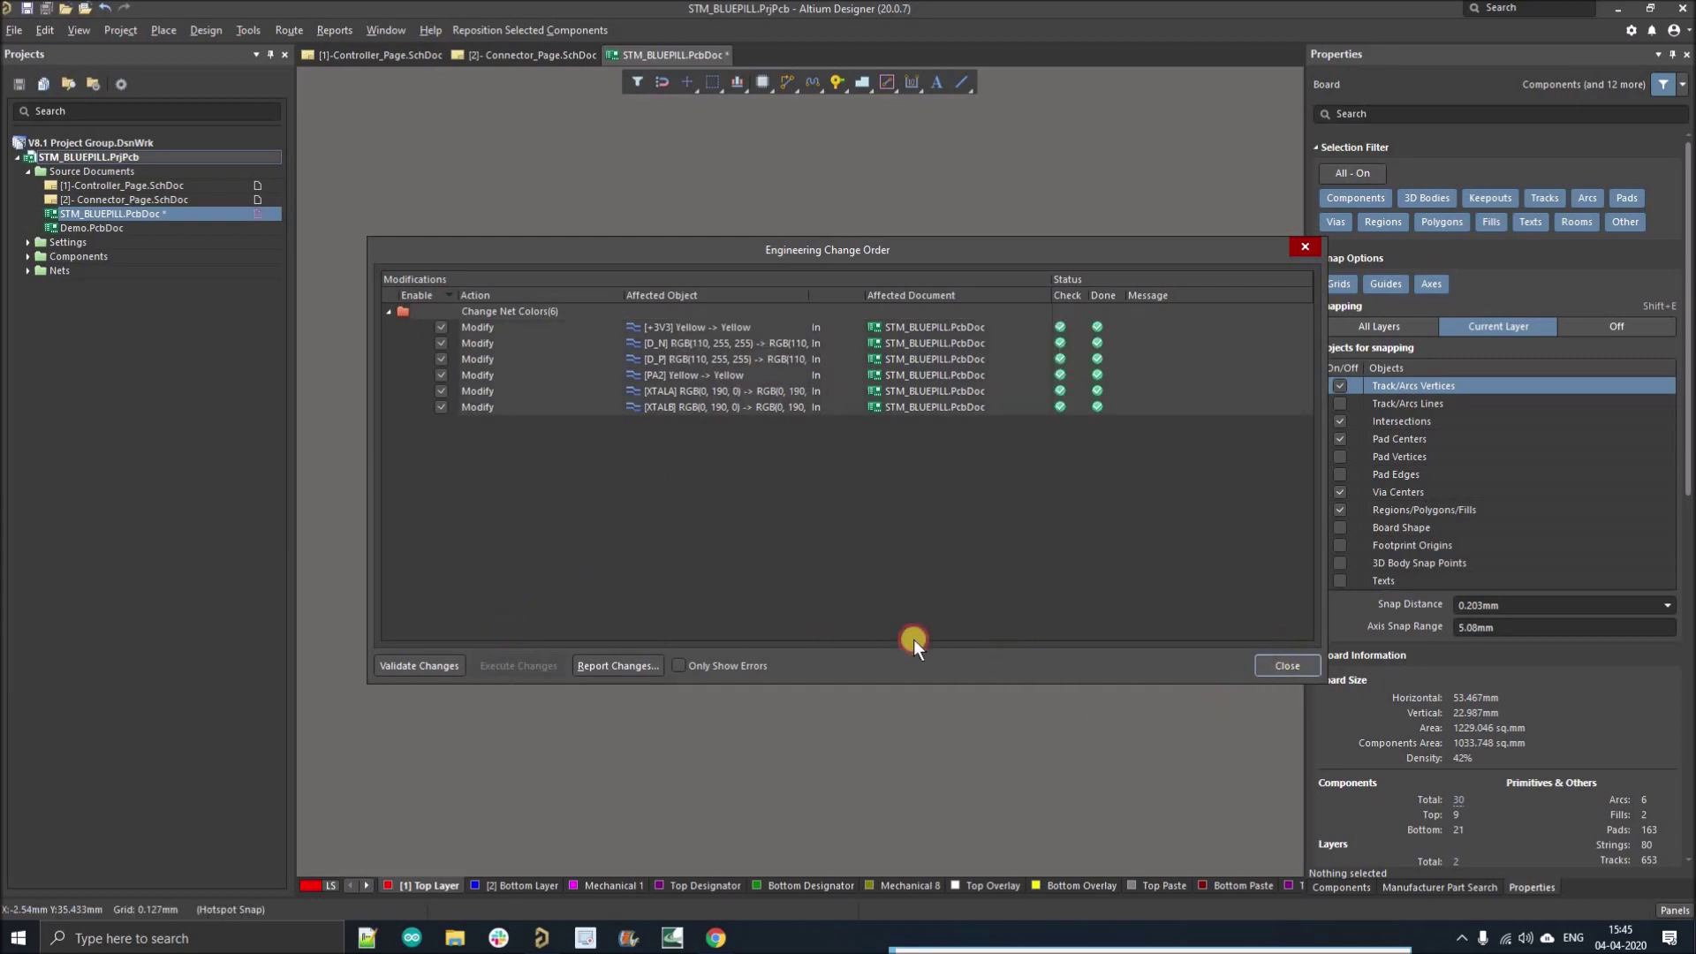
key(Escape)
Step: Switch the board to single-layer mode showing only the top copper layer
ctrl+scroll(795, 521, up, 5)
ctrl+scroll(813, 563, down, 2)
key(shift+s)
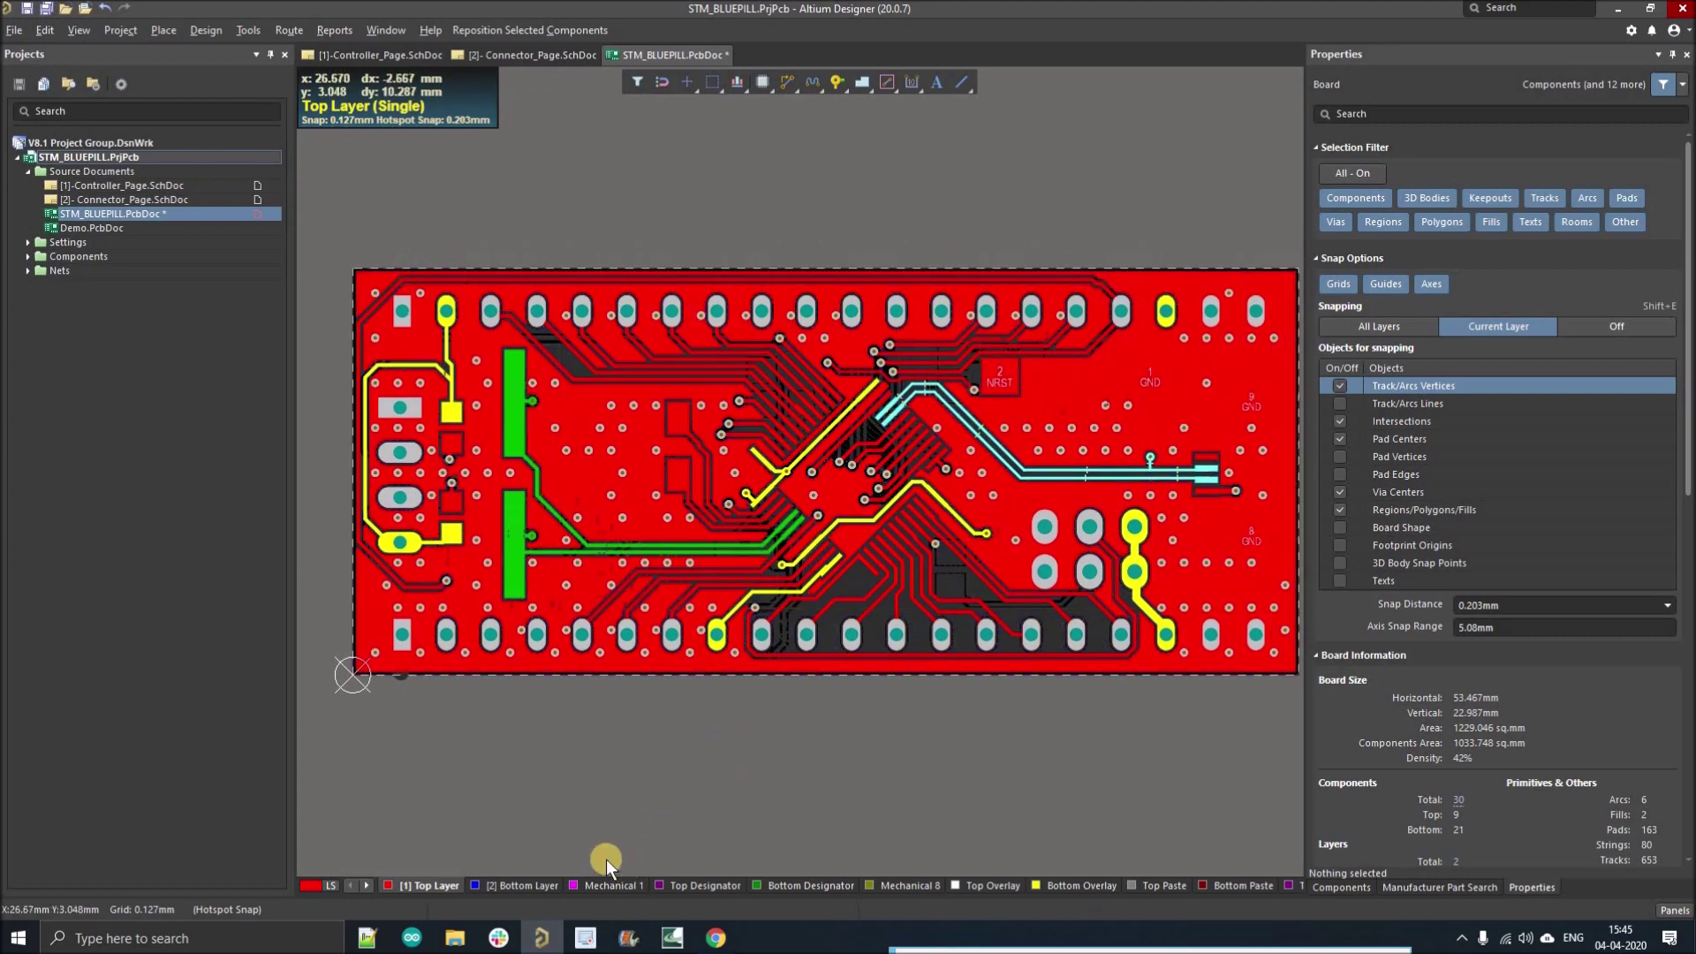
Step: Check the Bottom Layer, return to the top layer and inspect the coloured tracks
click(521, 887)
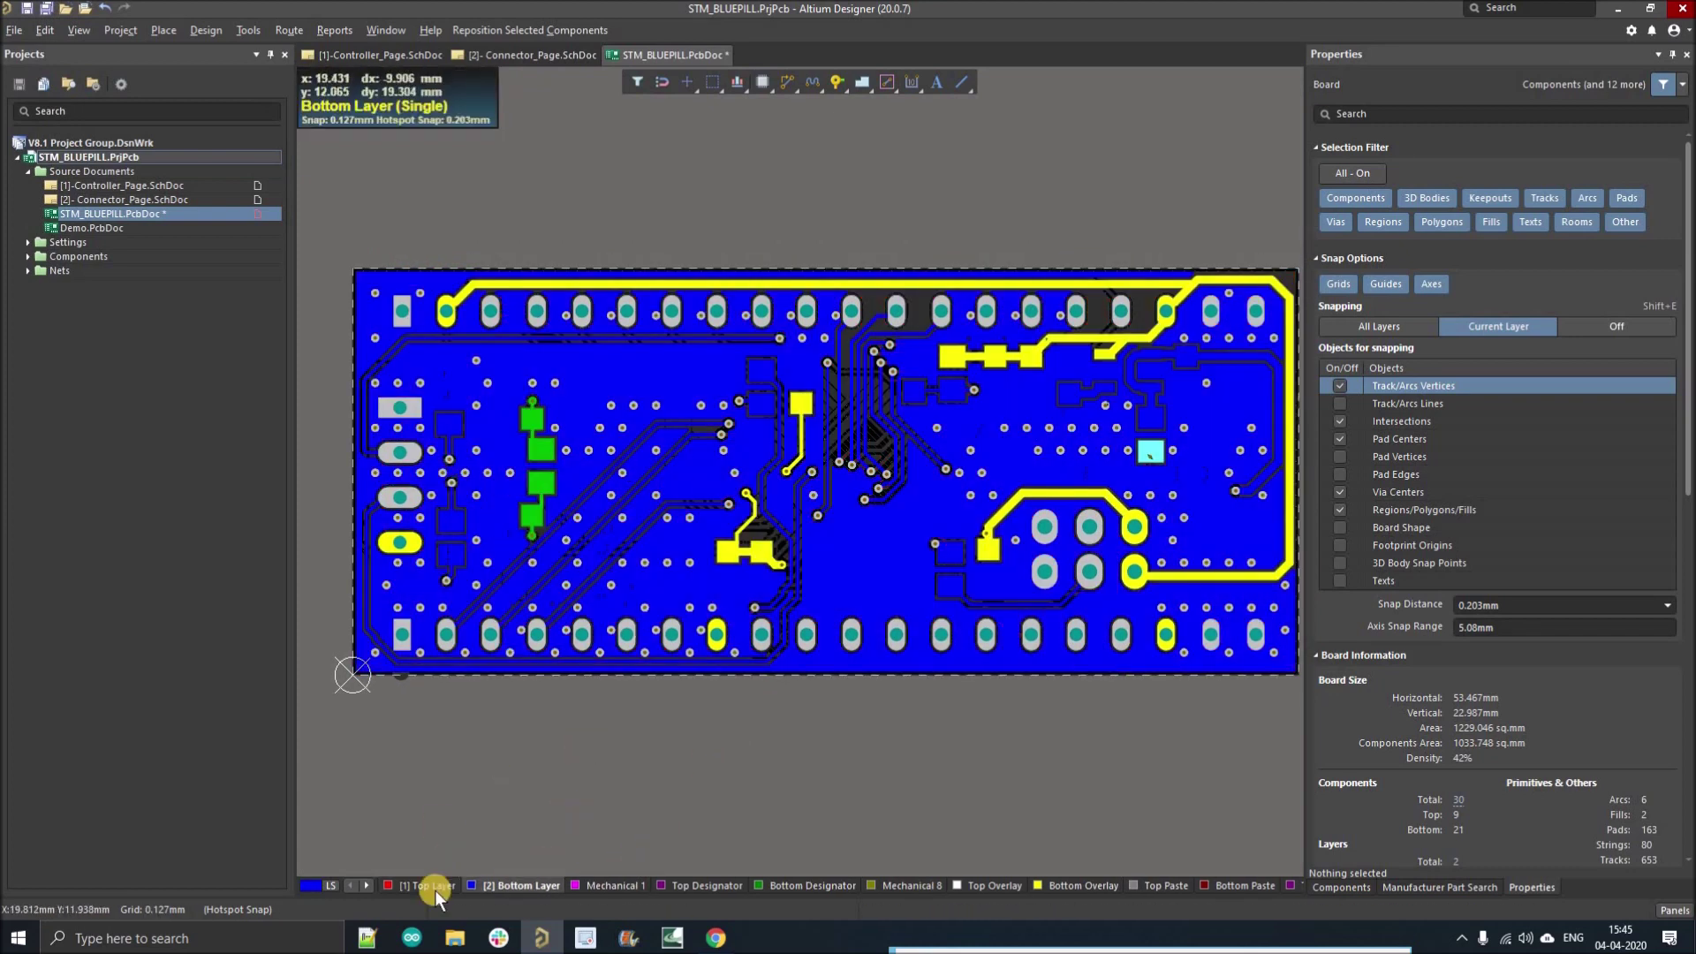
key(KP_Multiply)
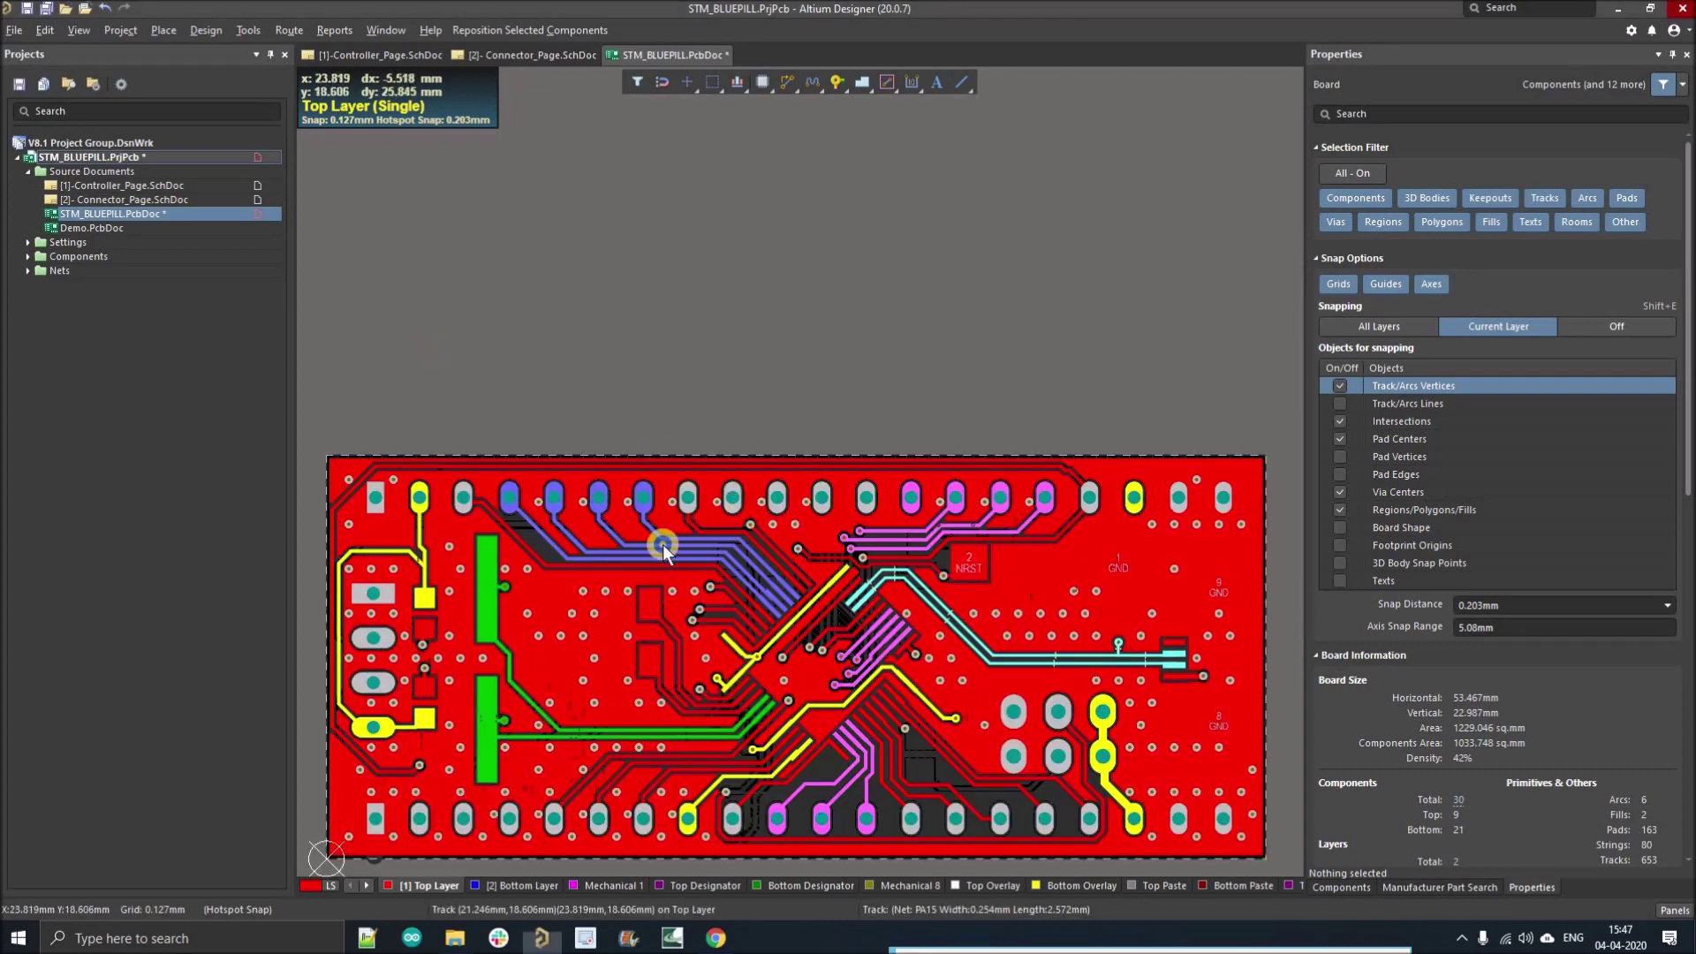
scroll(407, 342, down, 1)
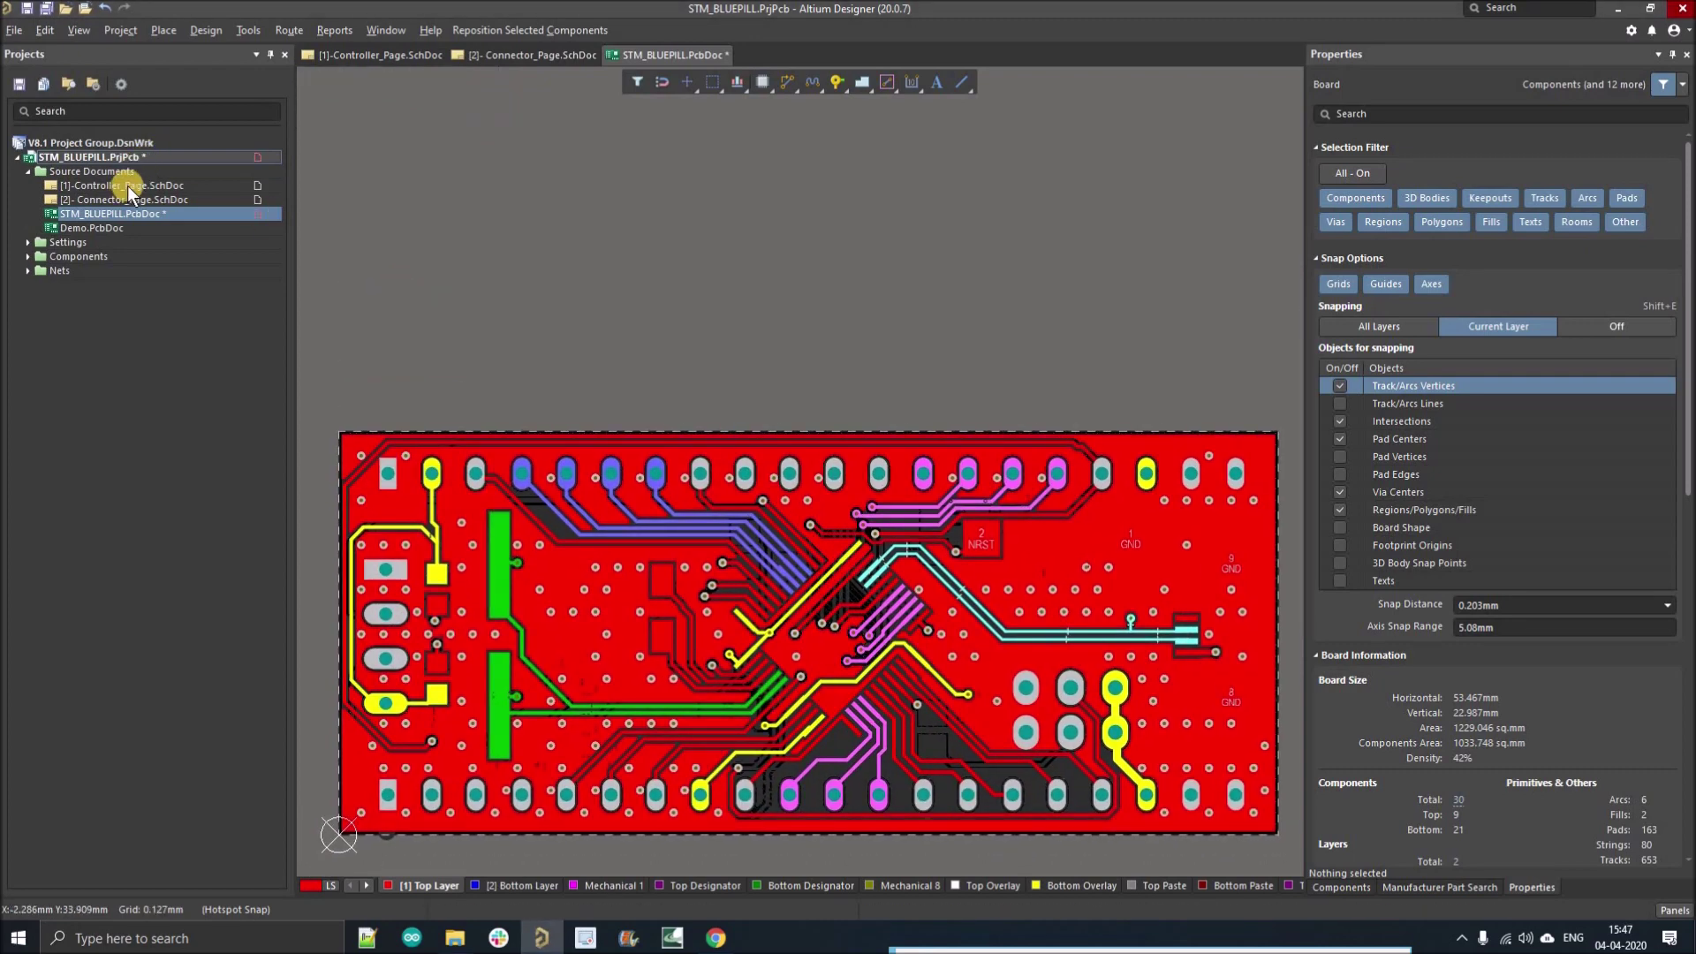
Step: On Controller_Page.SchDoc, use Clear Net Color to strip the green from the XTALB net
key(ctrl+Tab)
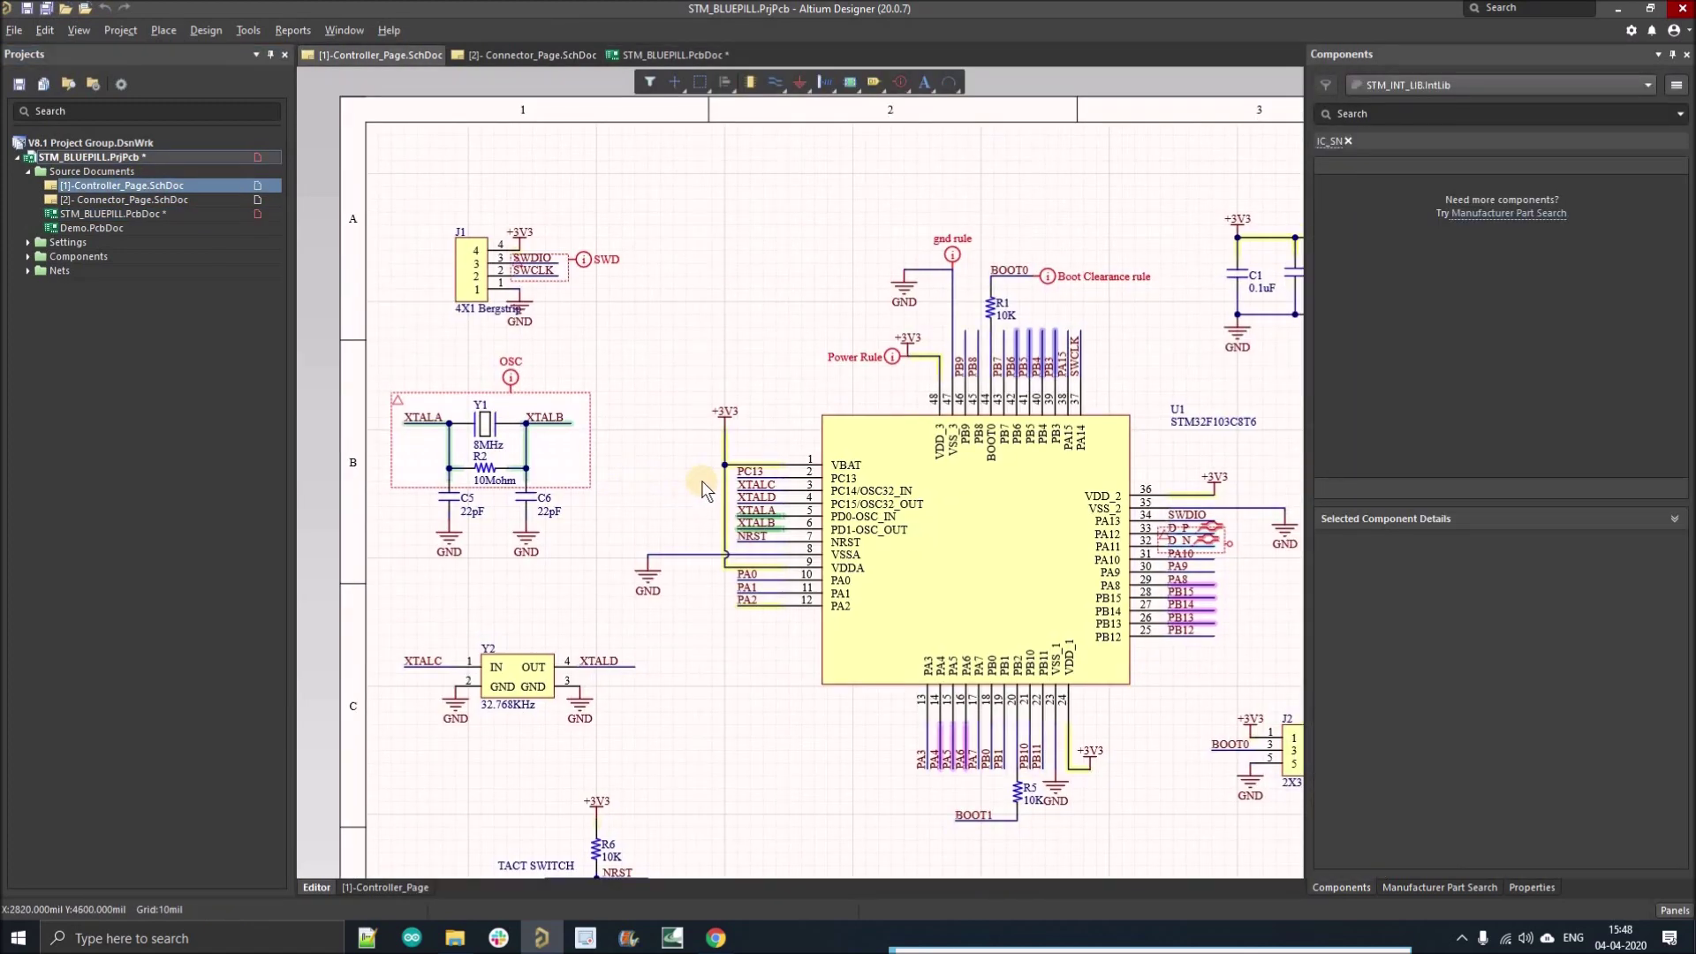
ctrl+scroll(704, 491, up, 1)
click(123, 84)
click(78, 31)
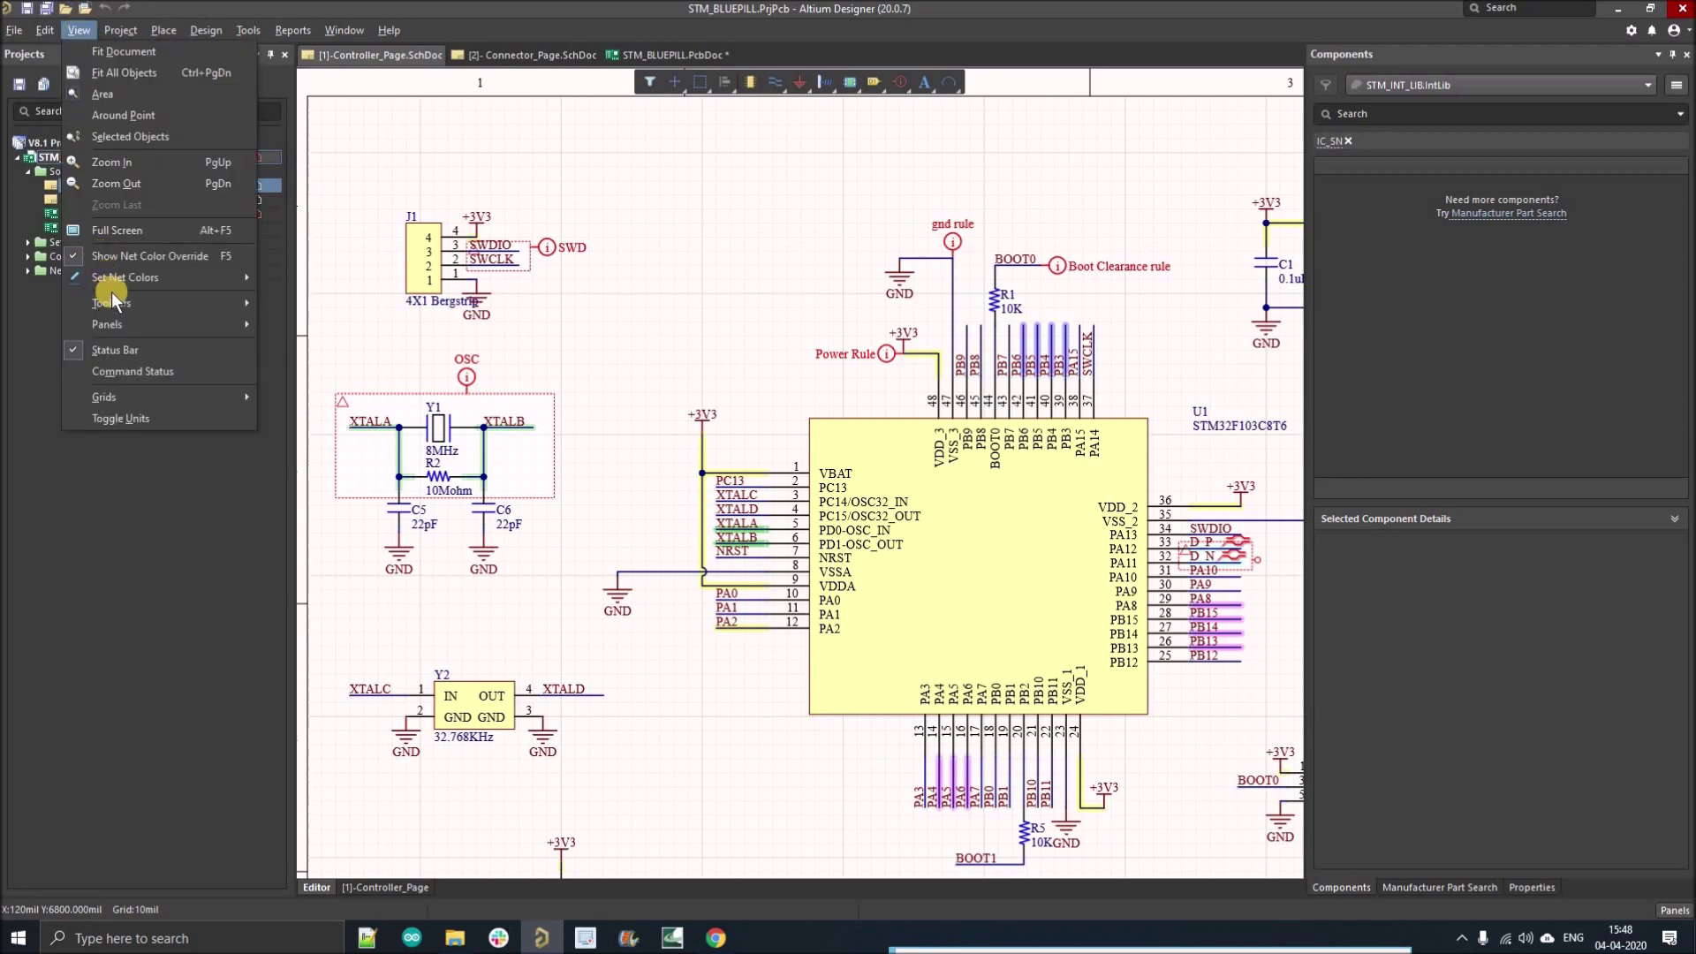
mouse_move(186, 284)
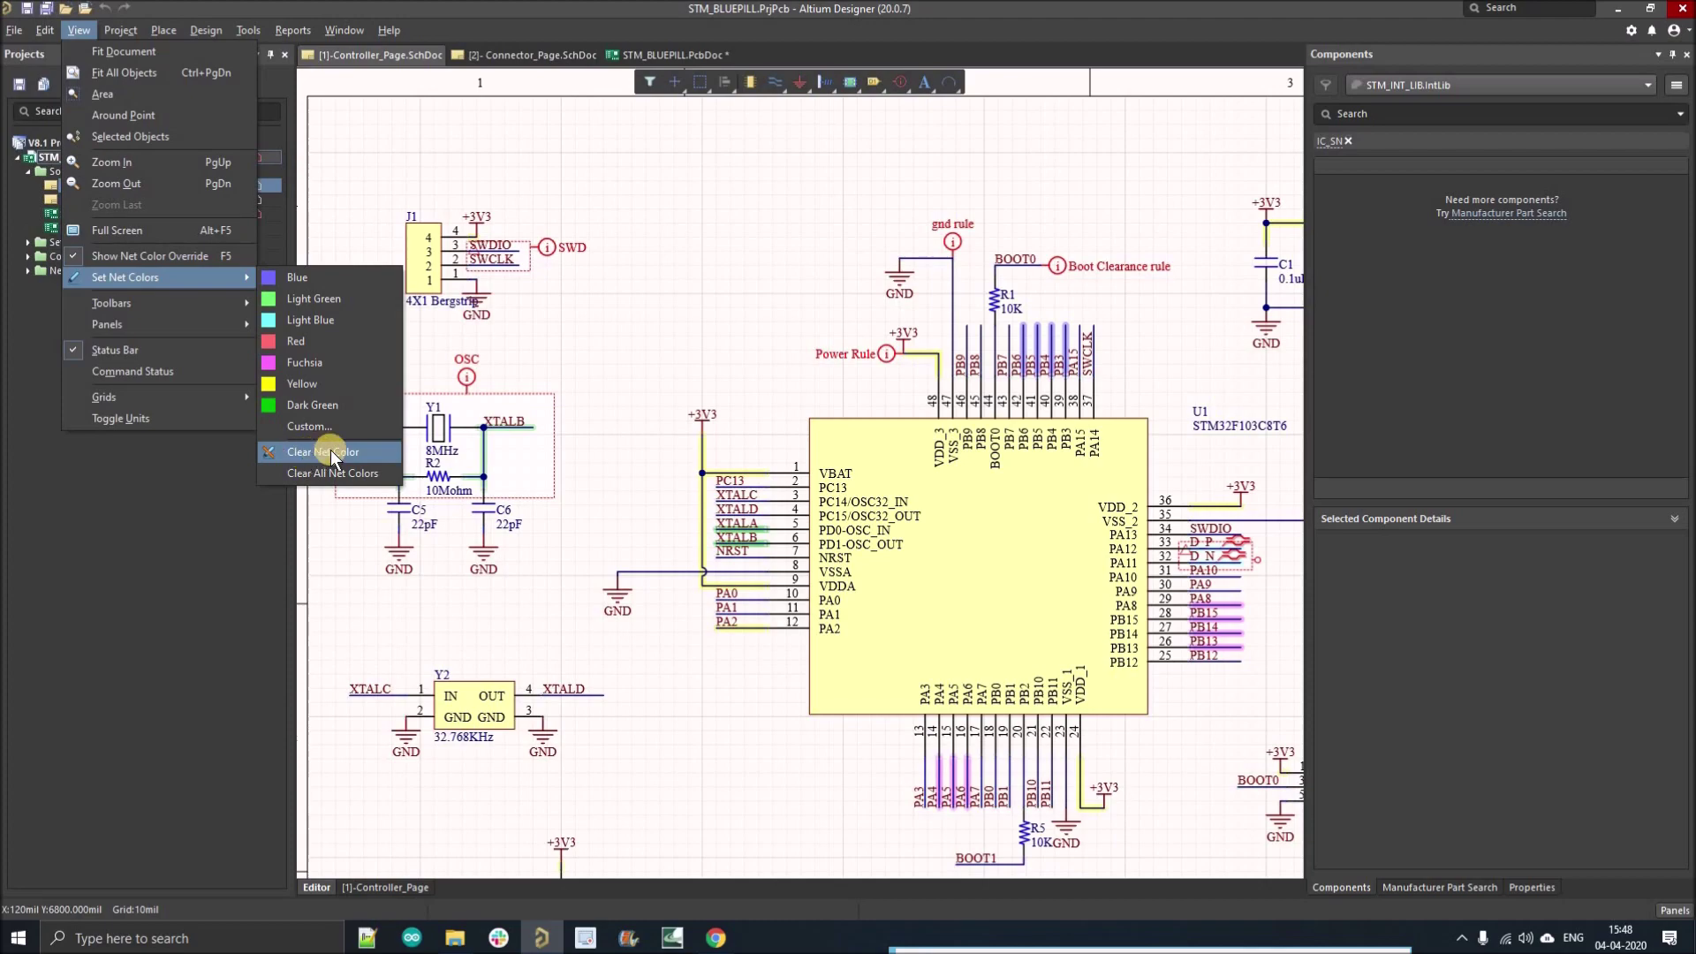
key(Return)
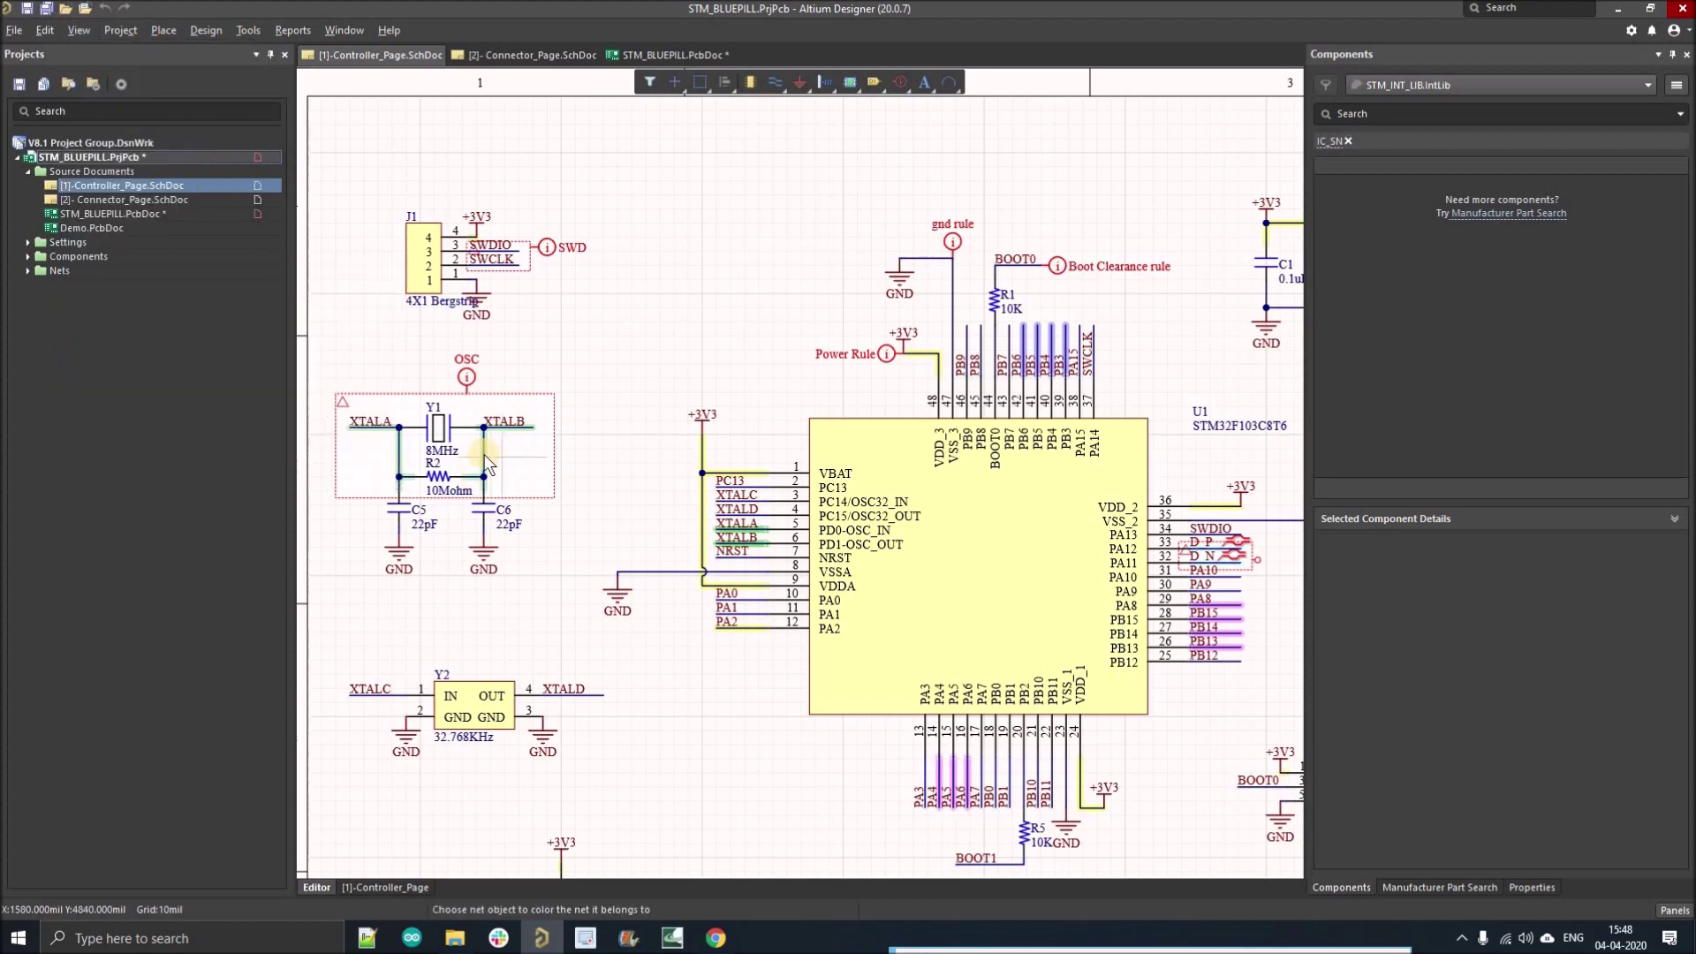
ctrl+scroll(484, 454, up, 2)
click(470, 442)
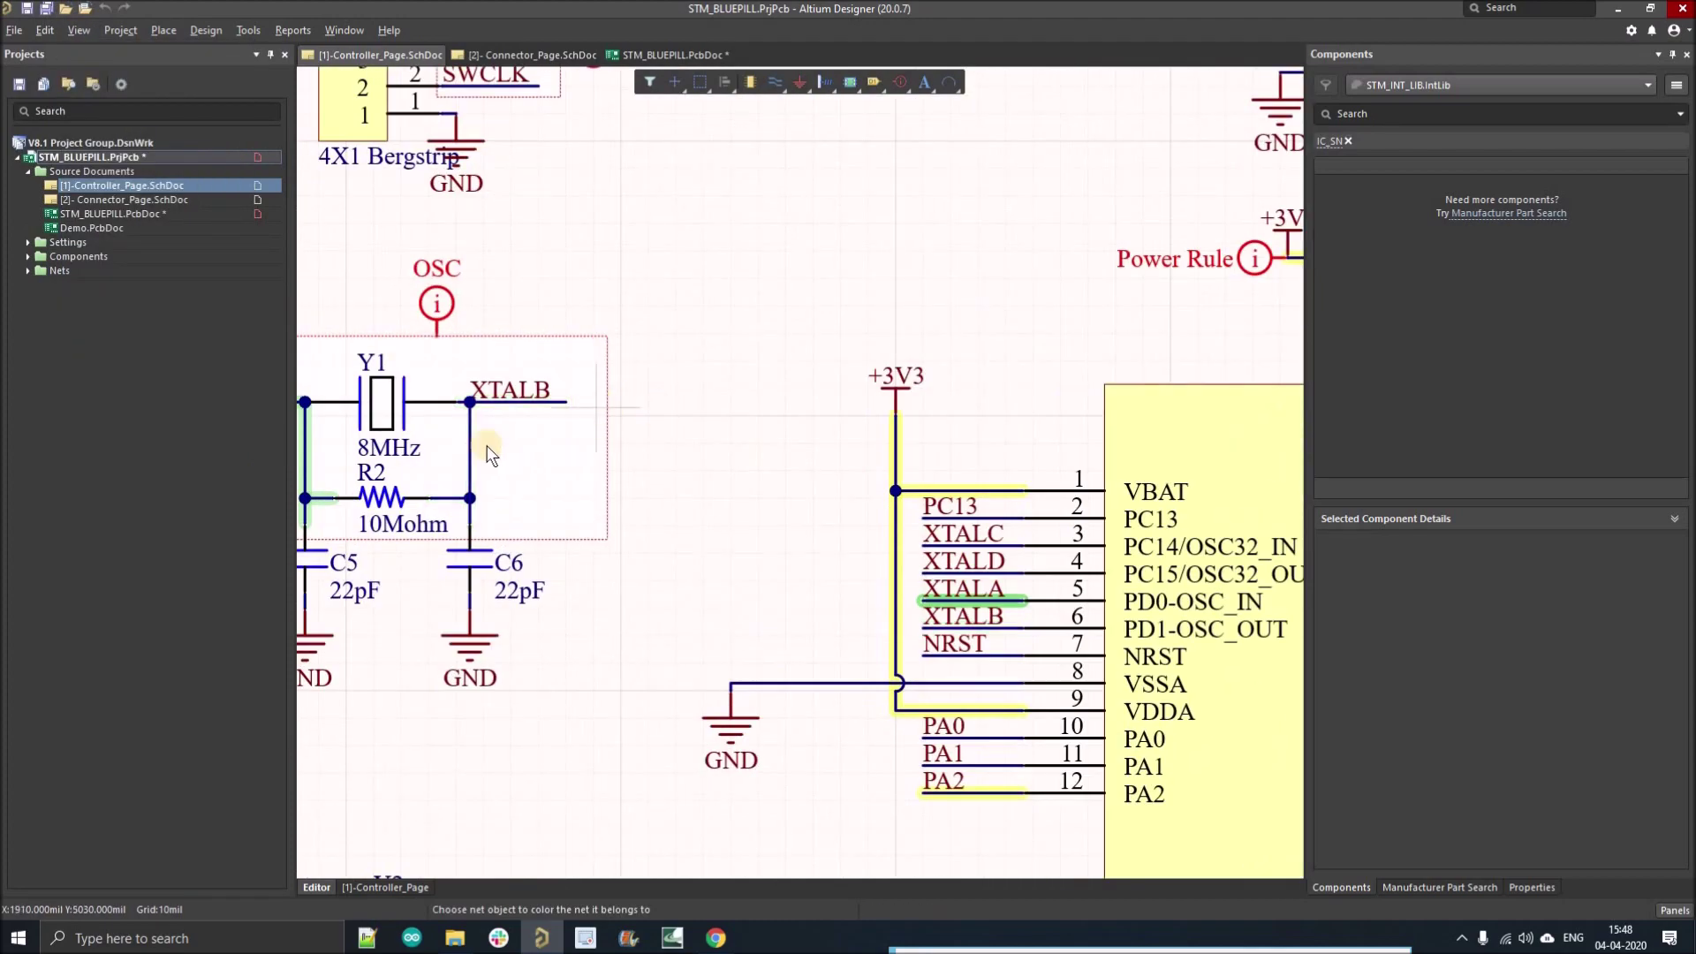
Step: Zoom and redraw around the oscillator to check J1, Y2 and the MCU, with XTALA still green
key(Page_Down)
key(Page_Up)
key(Page_Up)
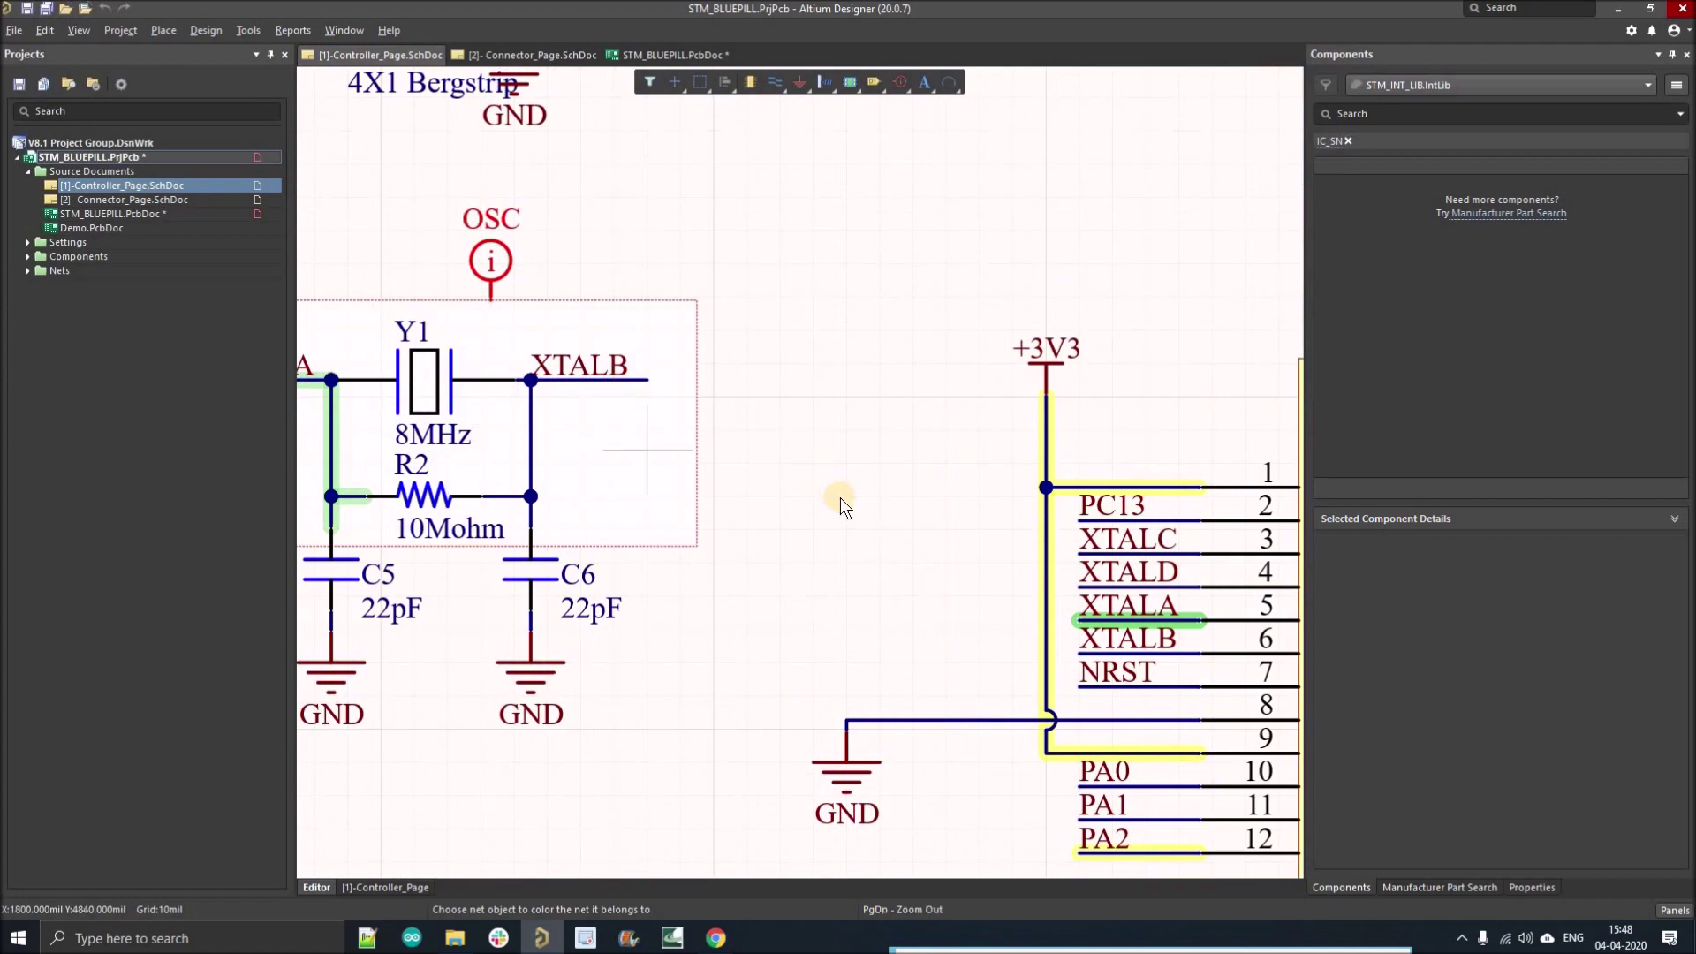
key(Page_Down)
key(End)
key(Home)
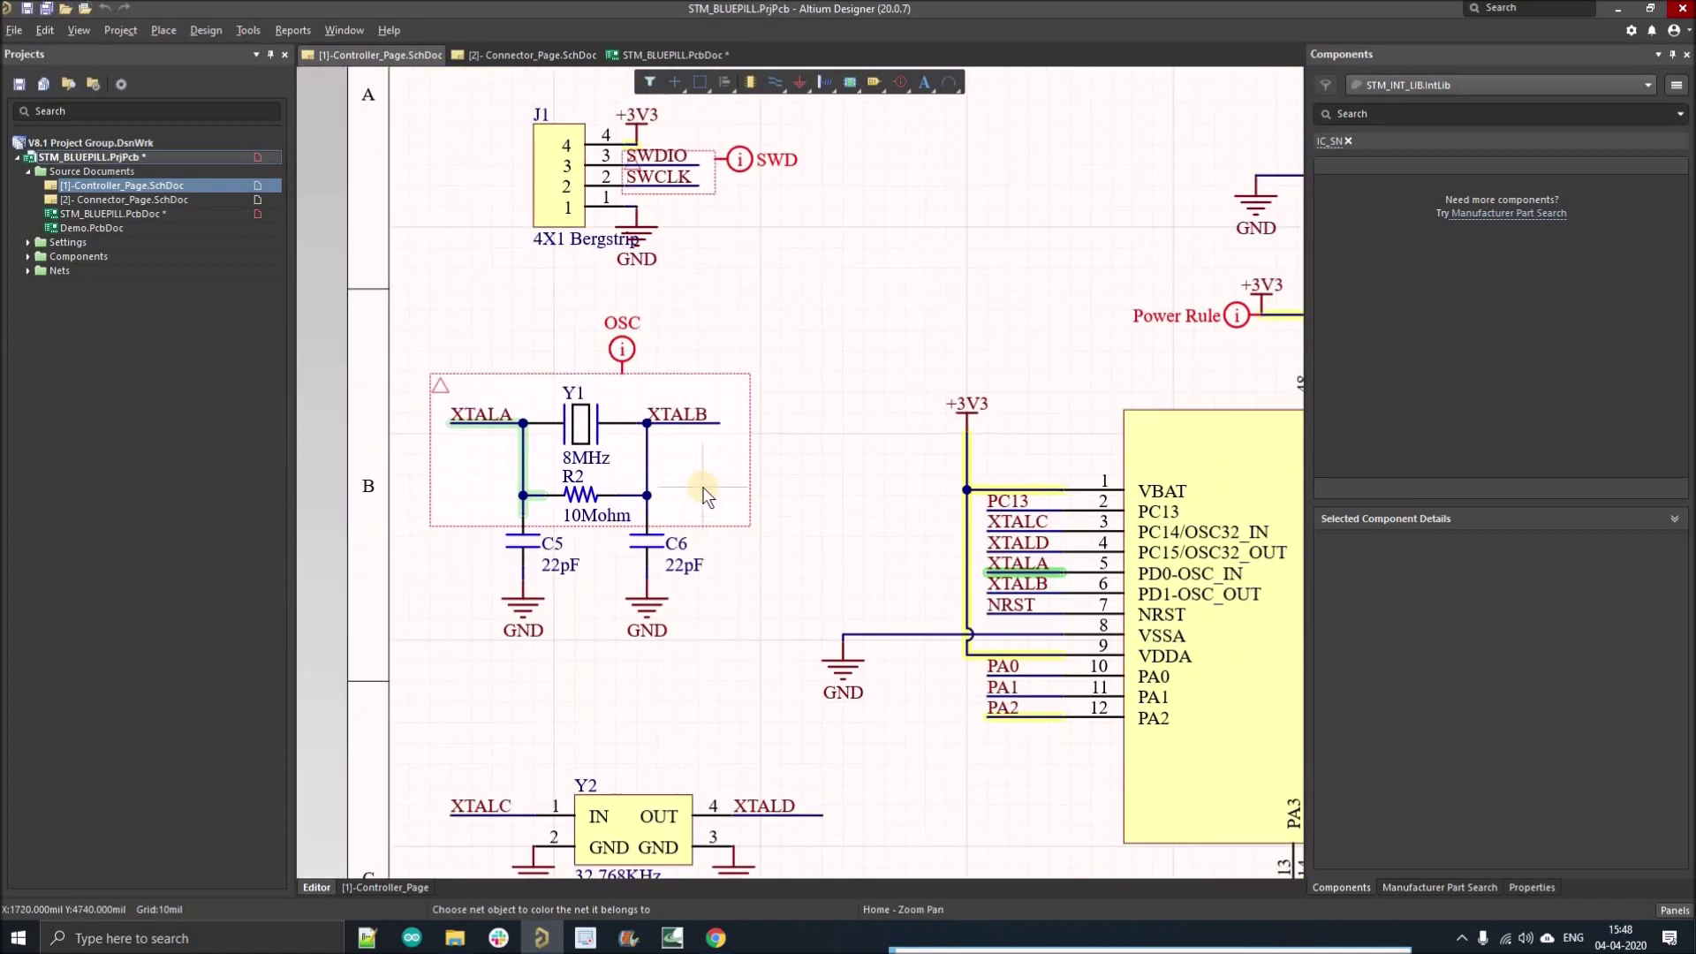
key(Left)
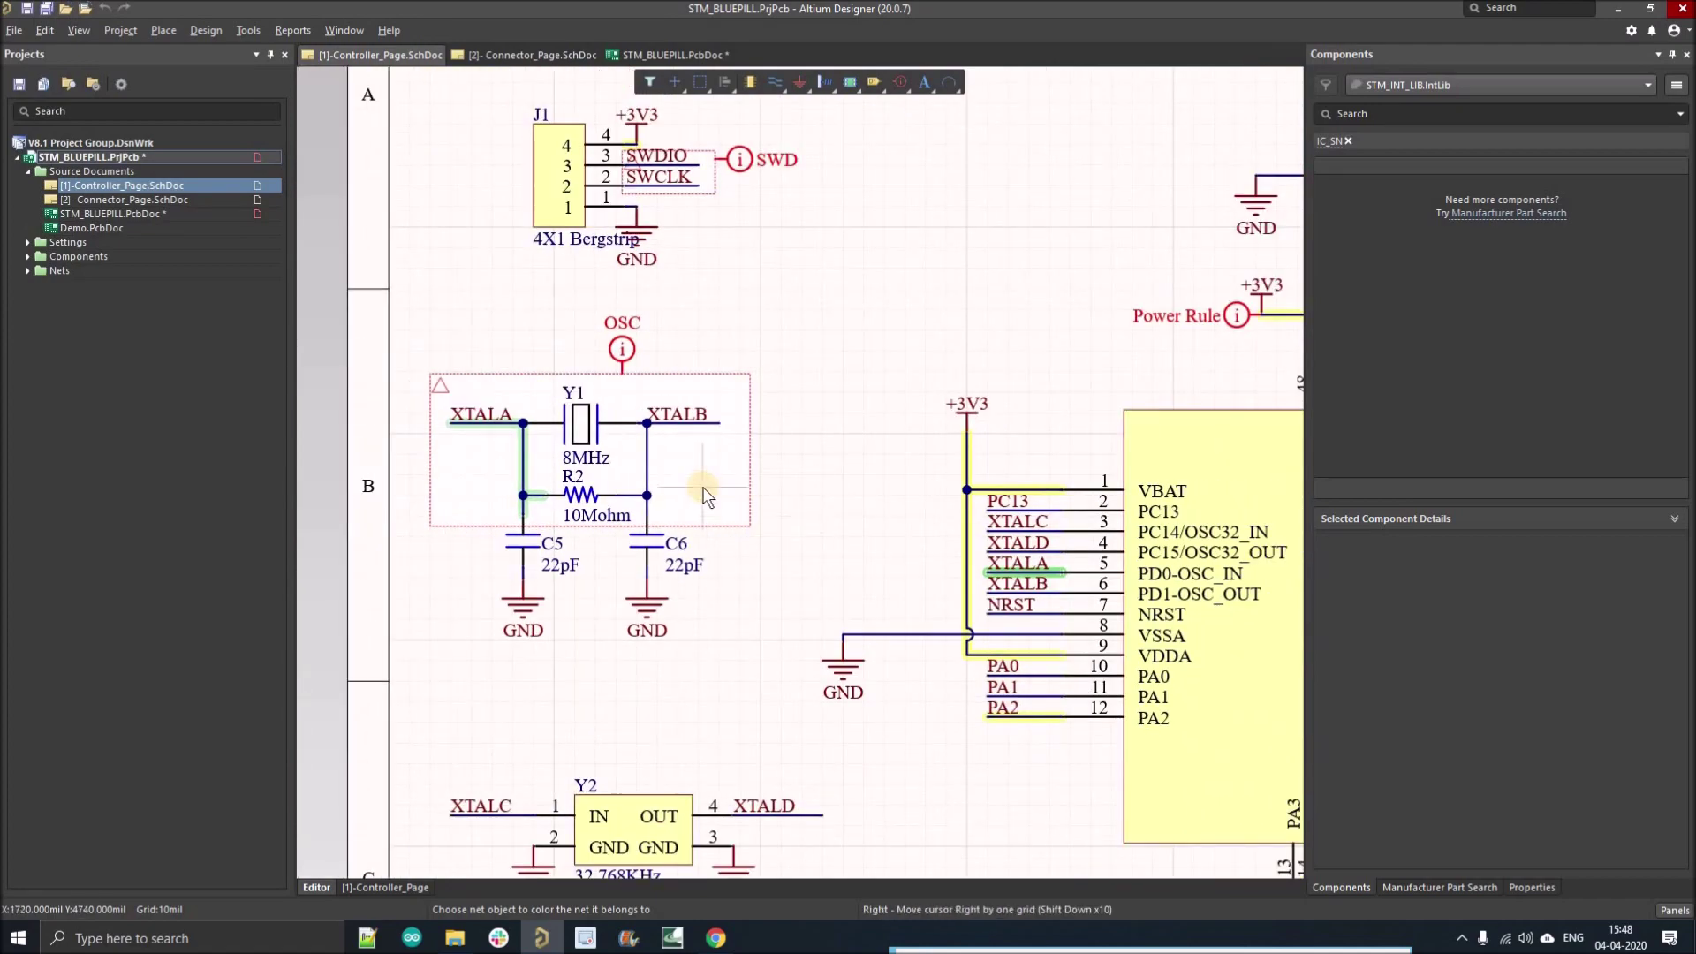